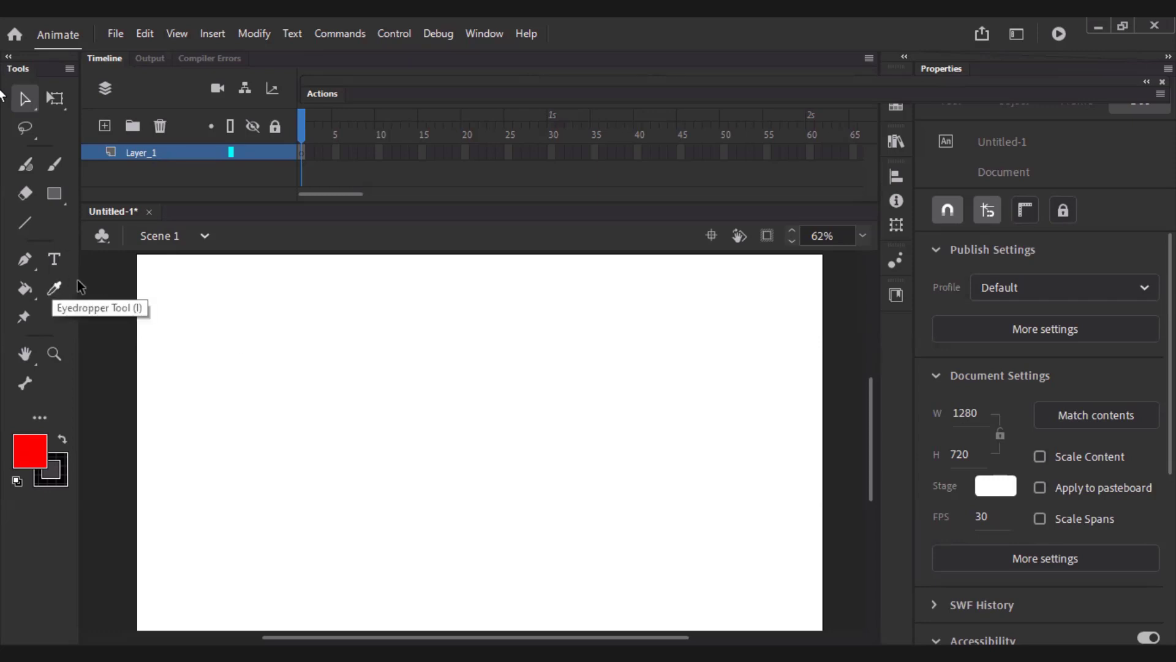
pyautogui.scroll(-2, 304, 297)
pyautogui.scroll(4, 270, 391)
pyautogui.scroll(-4, 194, 365)
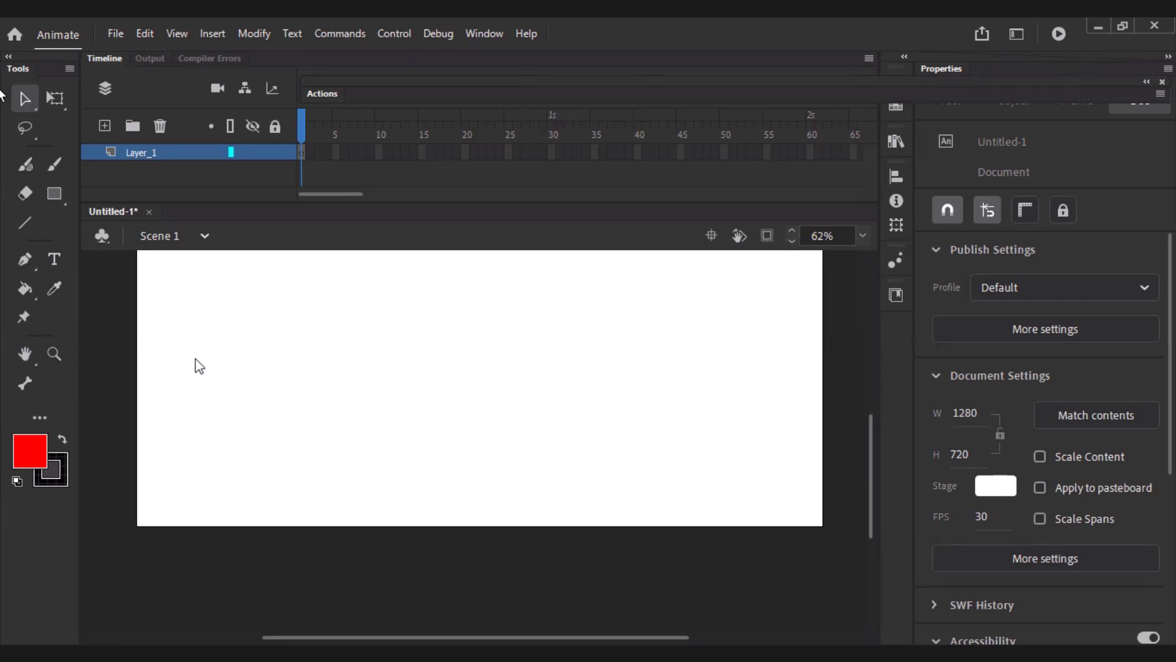
pyautogui.scroll(2, 137, 318)
# Step: Draw a red circle about 118 px wide near the stage's left edge with the Oval Tool
pyautogui.click(61, 192)
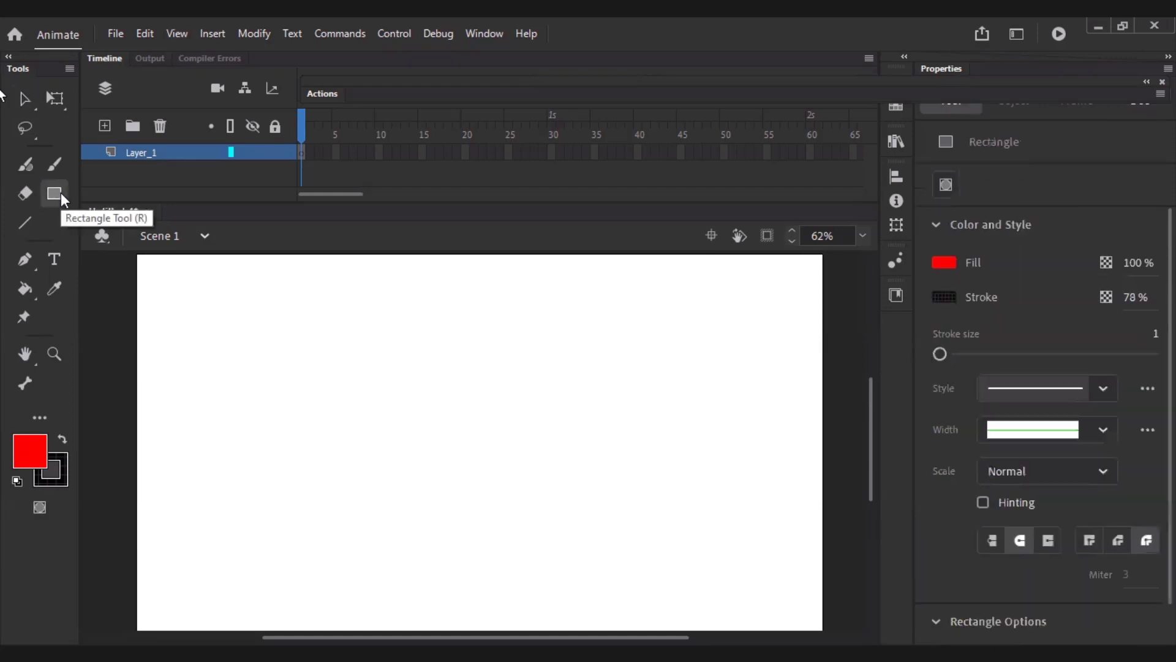
pyautogui.click(54, 194)
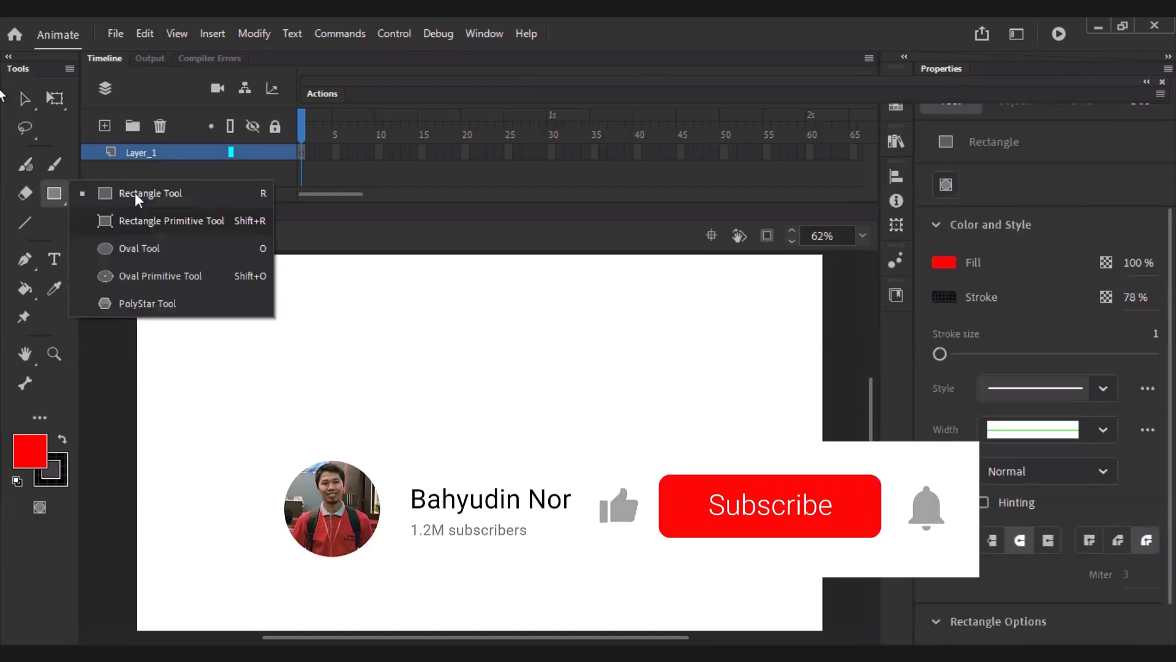
pyautogui.click(130, 248)
pyautogui.moveTo(175, 337); pyautogui.dragTo(238, 401)
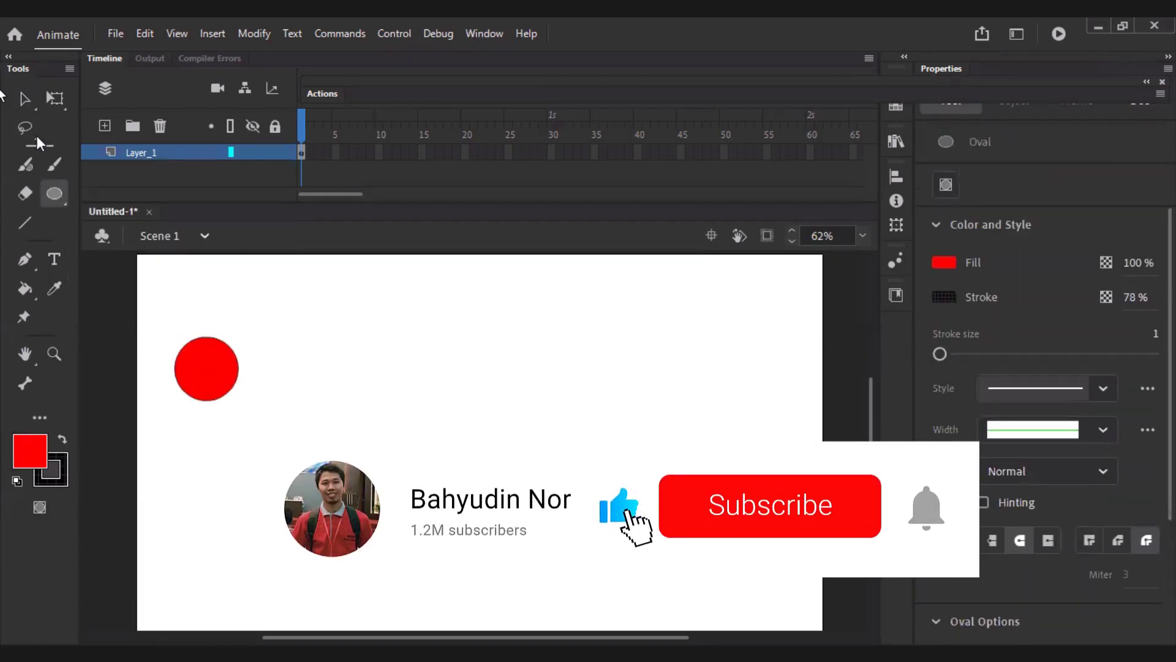
# Step: Convert the whole circle, fill and outline, into a Movie Clip symbol named bola
pyautogui.press('v')
pyautogui.moveTo(105, 302); pyautogui.dragTo(334, 483)
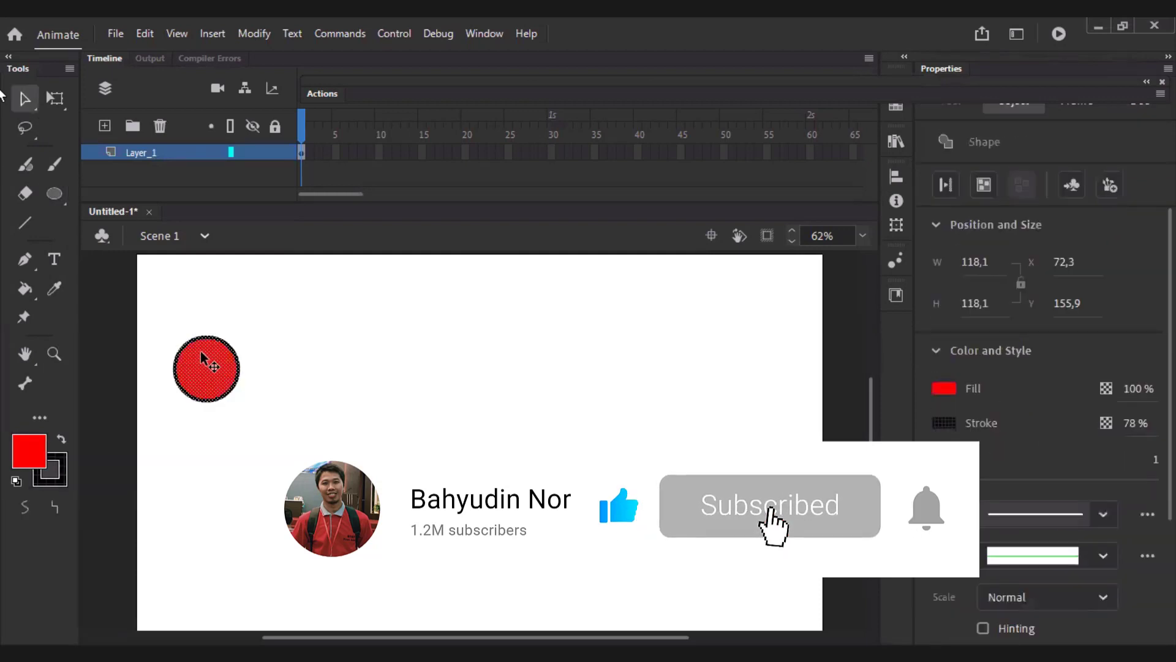
pyautogui.rightClick(201, 352)
pyautogui.press('Return')
pyautogui.write('bola')
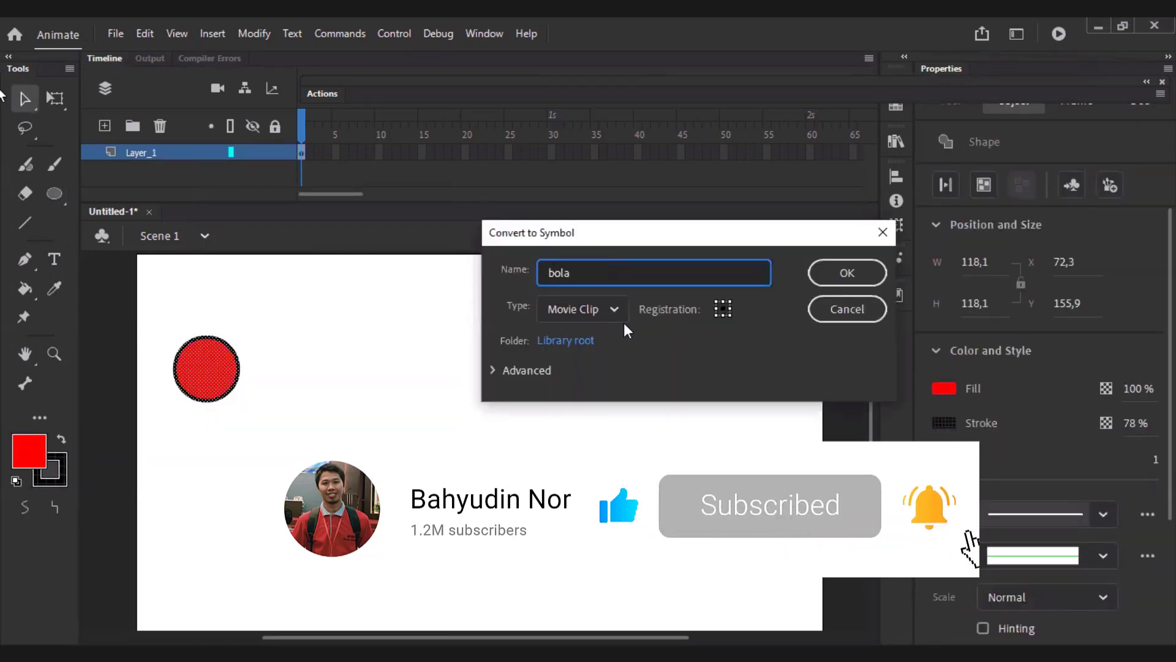
pyautogui.click(854, 270)
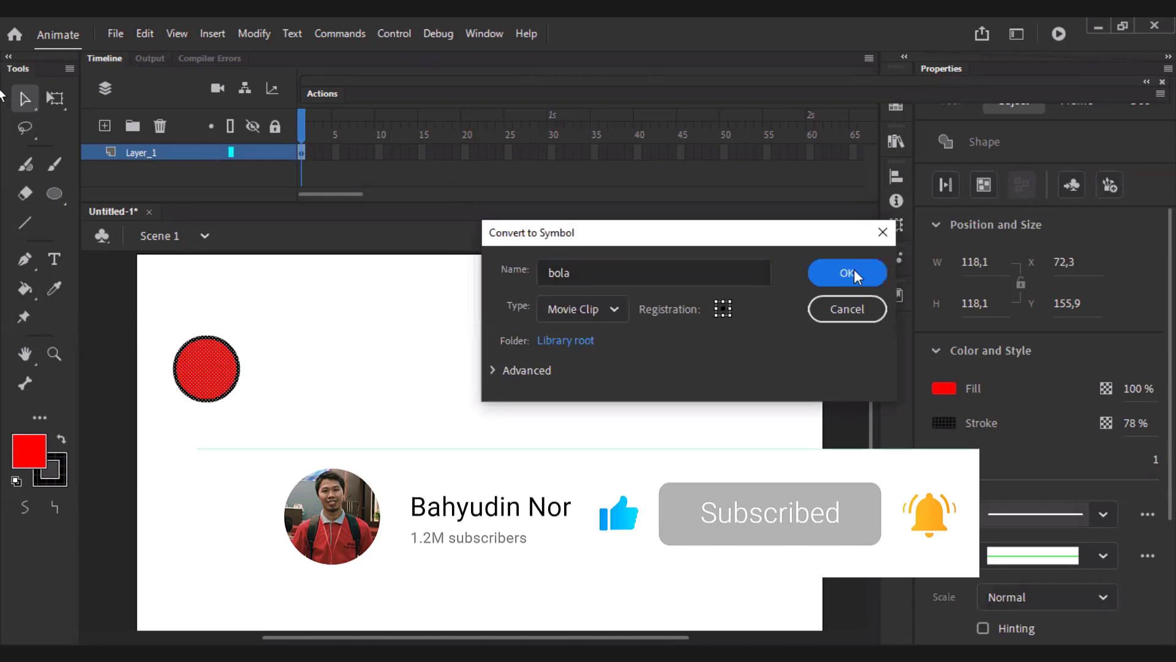
# Step: Animate the ball to the stage's right side with a classic tween ending in a keyframe at frame 60, and test the movie
pyautogui.click(812, 153)
pyautogui.moveTo(178, 384); pyautogui.dragTo(780, 384)
pyautogui.click(675, 152)
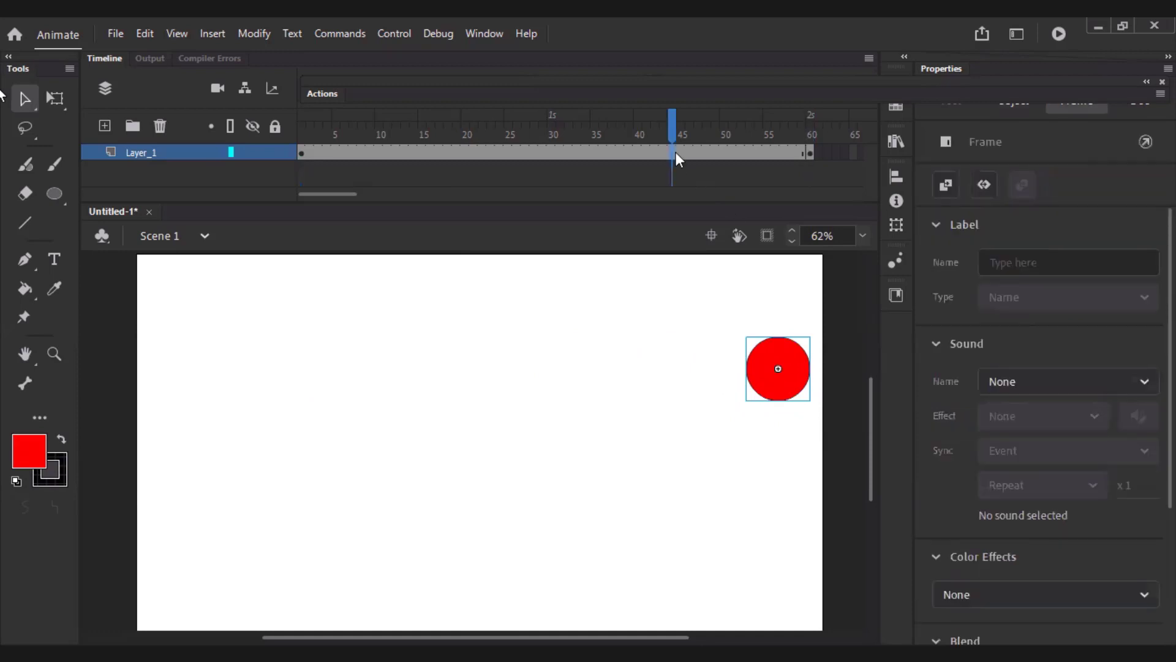
pyautogui.rightClick(675, 152)
pyautogui.click(779, 139)
pyautogui.click(619, 471)
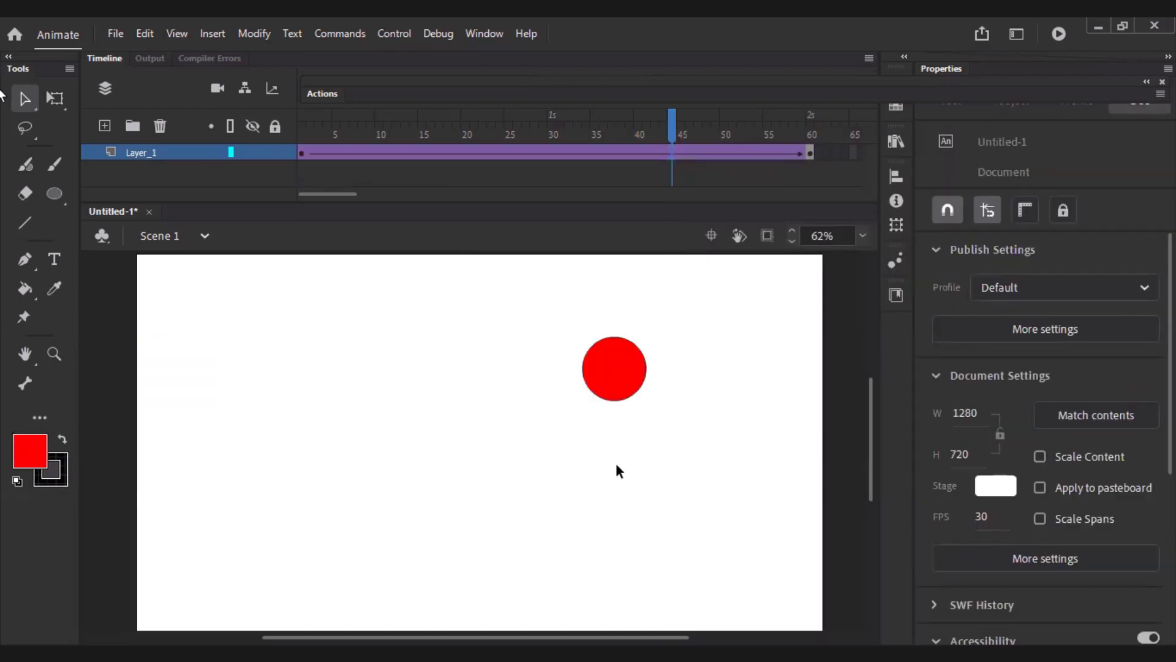
pyautogui.hotkey('ctrl', 'Return')
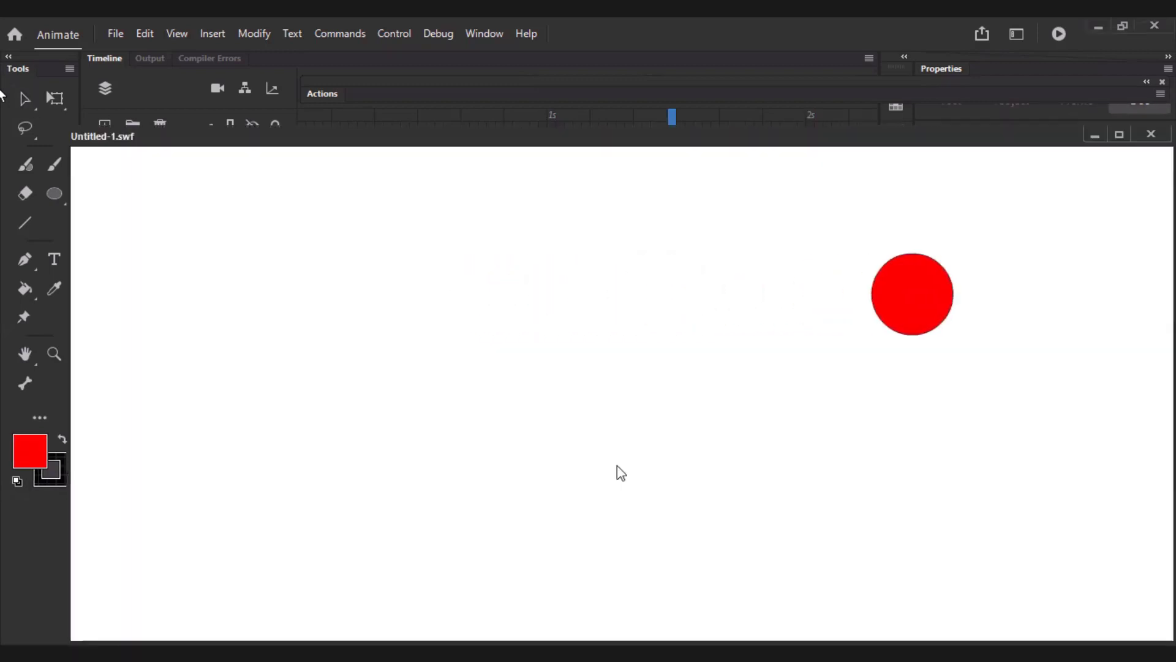
pyautogui.click(1151, 134)
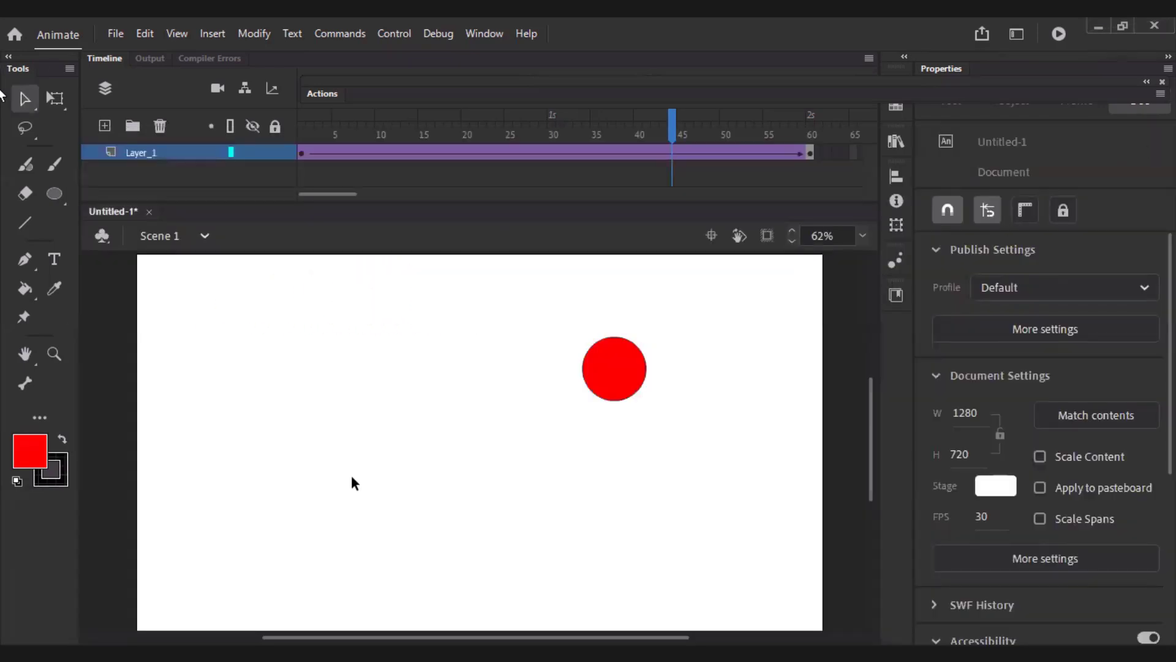
# Step: Add a new layer above Layer_1 and write the script stop(); on its first frame
pyautogui.click(105, 126)
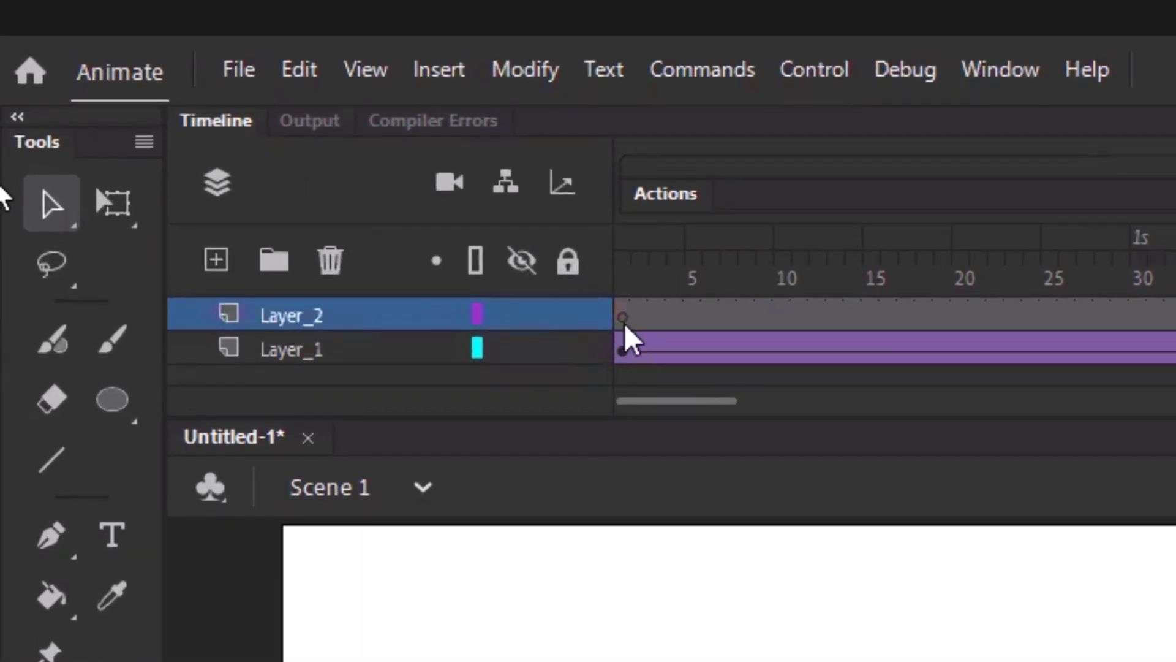
pyautogui.click(623, 257)
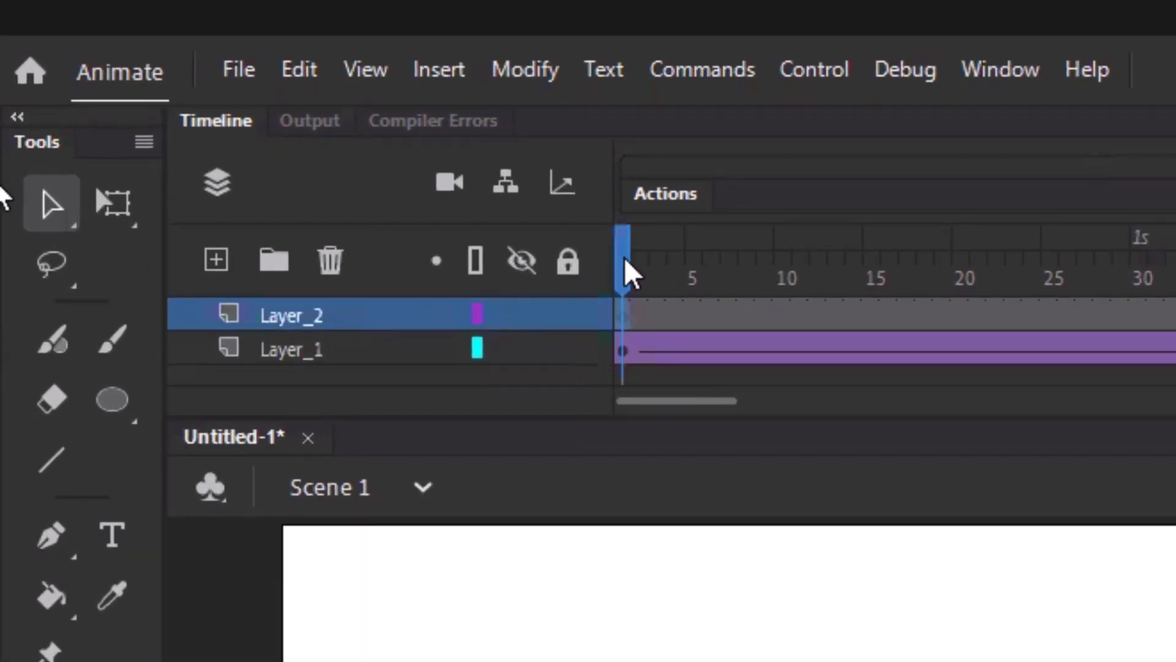
pyautogui.click(639, 317)
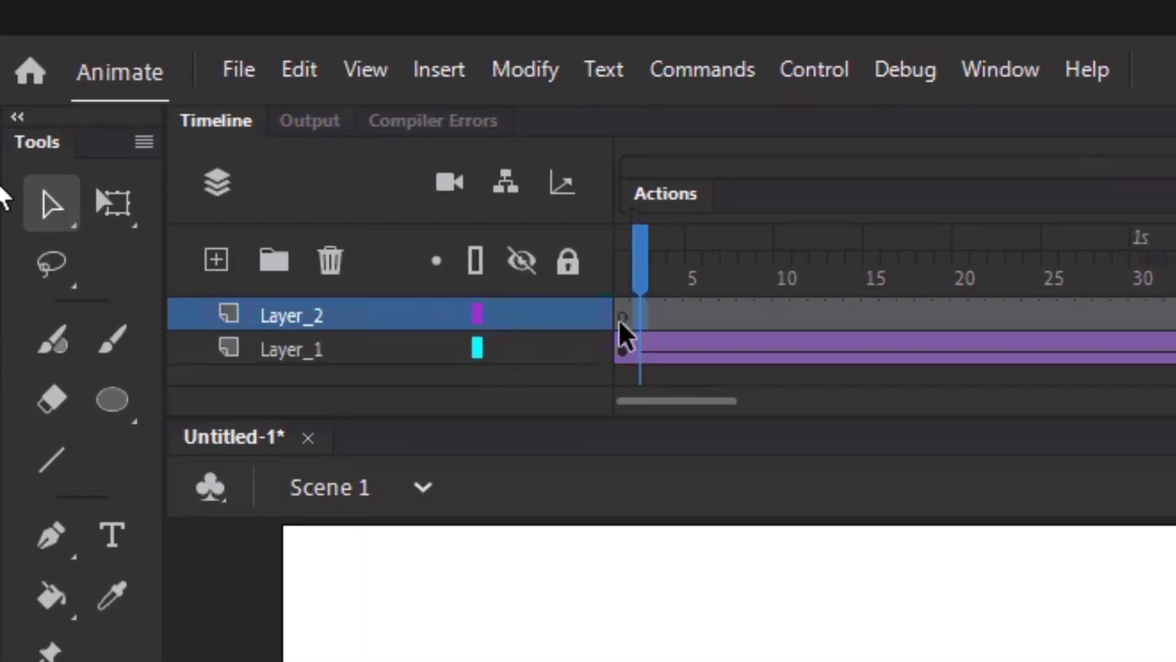
pyautogui.moveTo(623, 322)
pyautogui.mouseDown()
pyautogui.moveTo(624, 306)
pyautogui.moveTo(634, 324)
pyautogui.mouseUp()
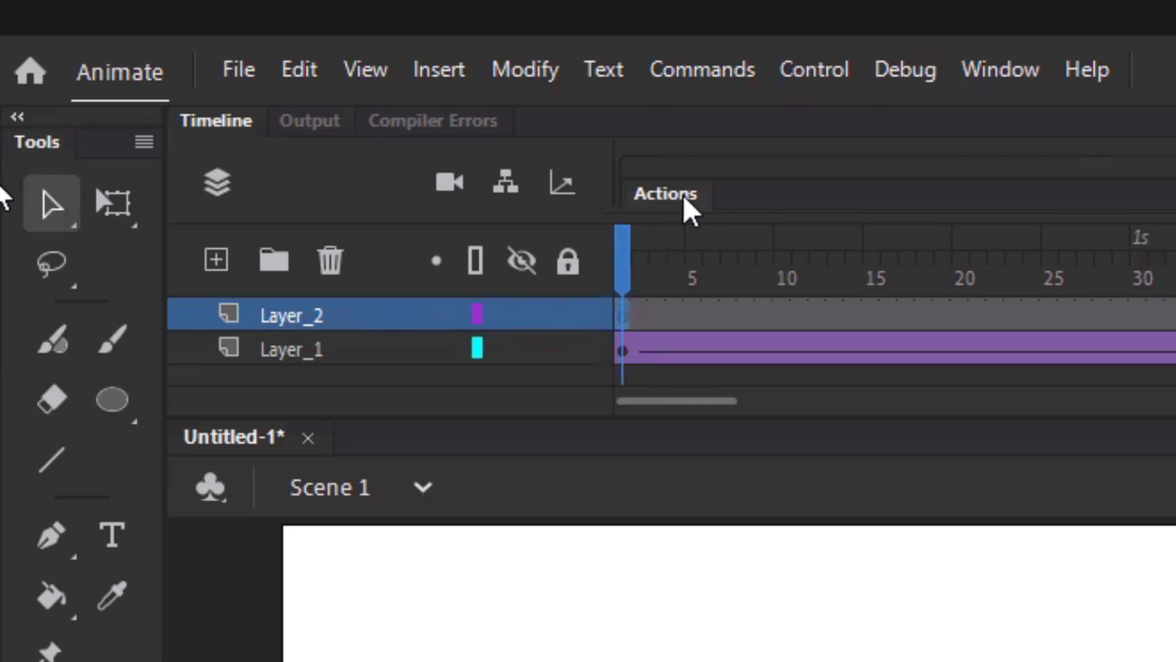
pyautogui.click(685, 193)
pyautogui.write('stop();')
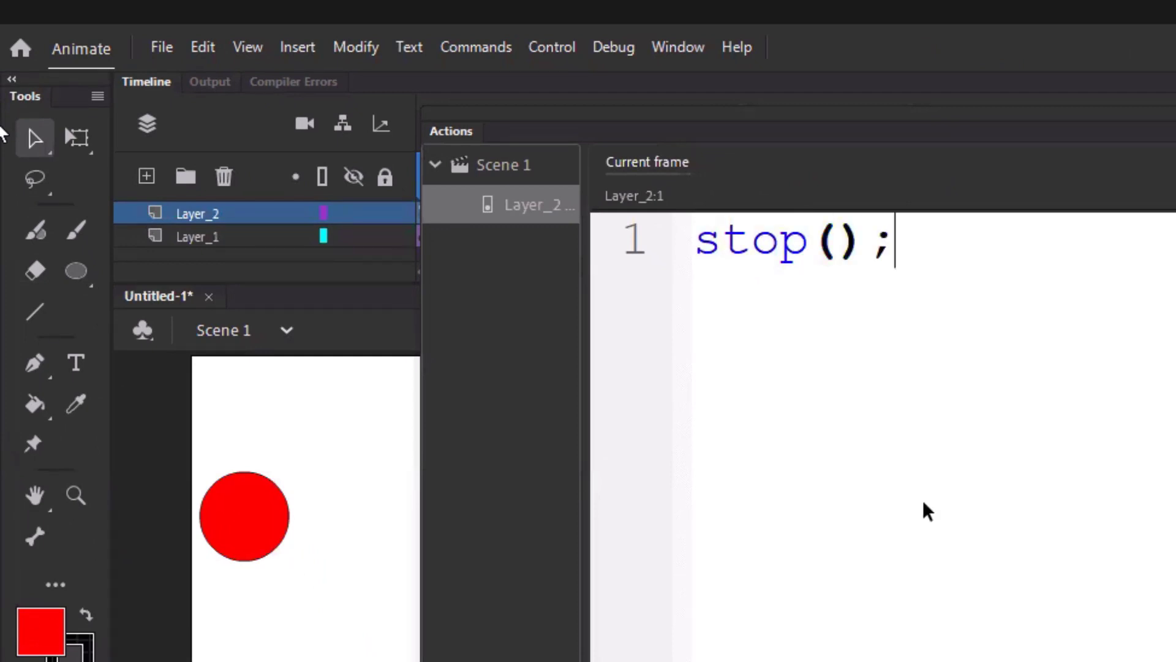
pyautogui.press('Left')
pyautogui.press('Left')
pyautogui.press('Left')
pyautogui.press('Right')
pyautogui.press('Right')
pyautogui.press('Left')
pyautogui.press('Right')
pyautogui.press('Left')
pyautogui.press('Right')
pyautogui.hotkey('shift', 'Left')
pyautogui.hotkey('shift', 'Left')
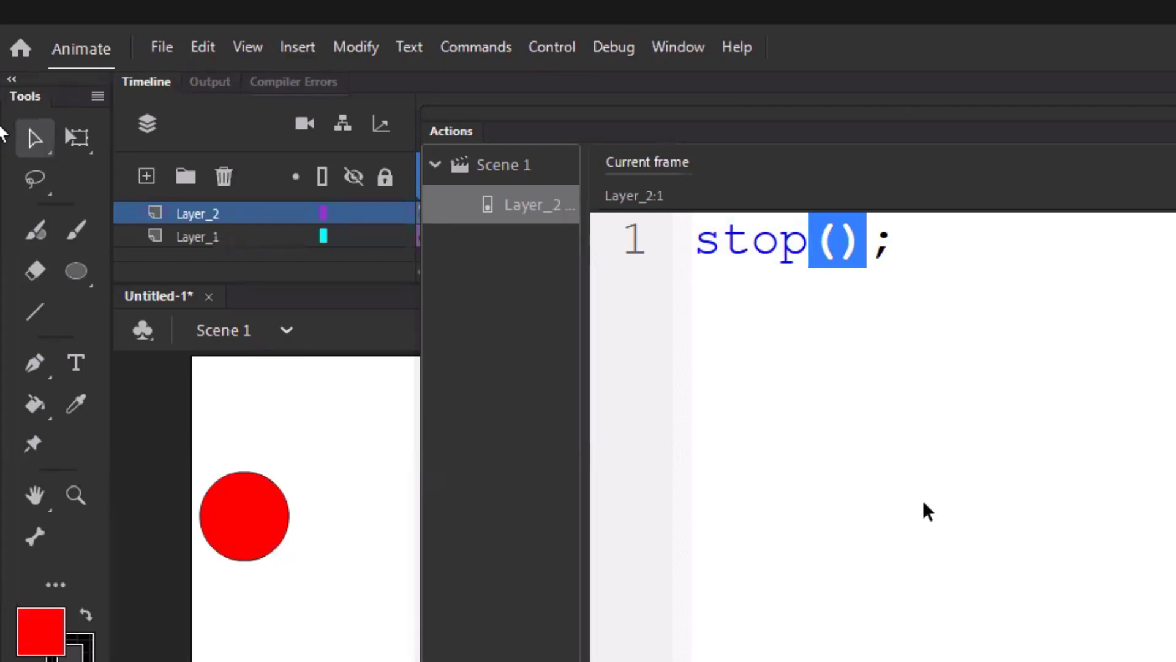
pyautogui.press('End')
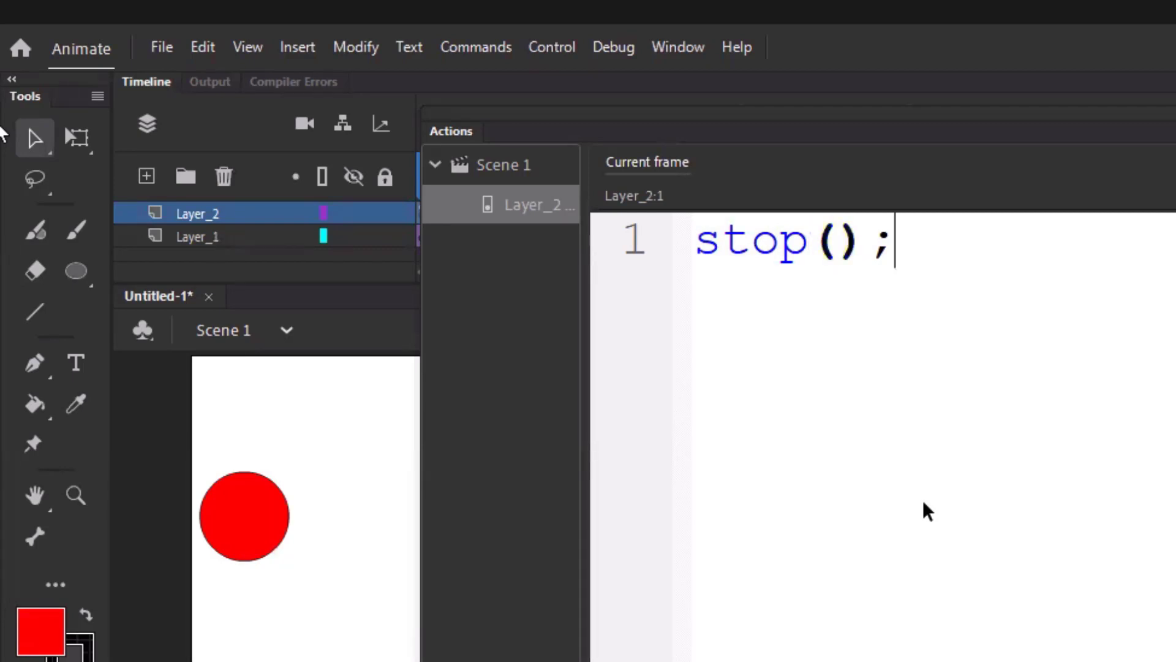
pyautogui.write('syntax')
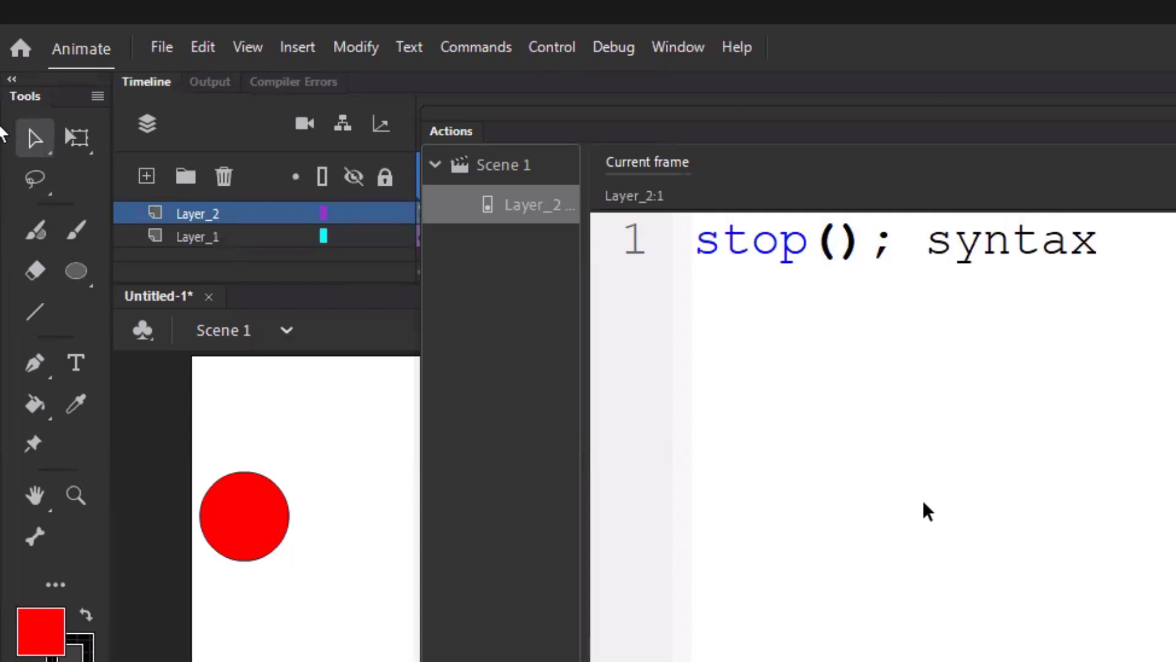
pyautogui.press('BackSpace')
pyautogui.press('BackSpace')
pyautogui.press('BackSpace')
pyautogui.press('BackSpace')
pyautogui.press('BackSpace')
pyautogui.press('BackSpace')
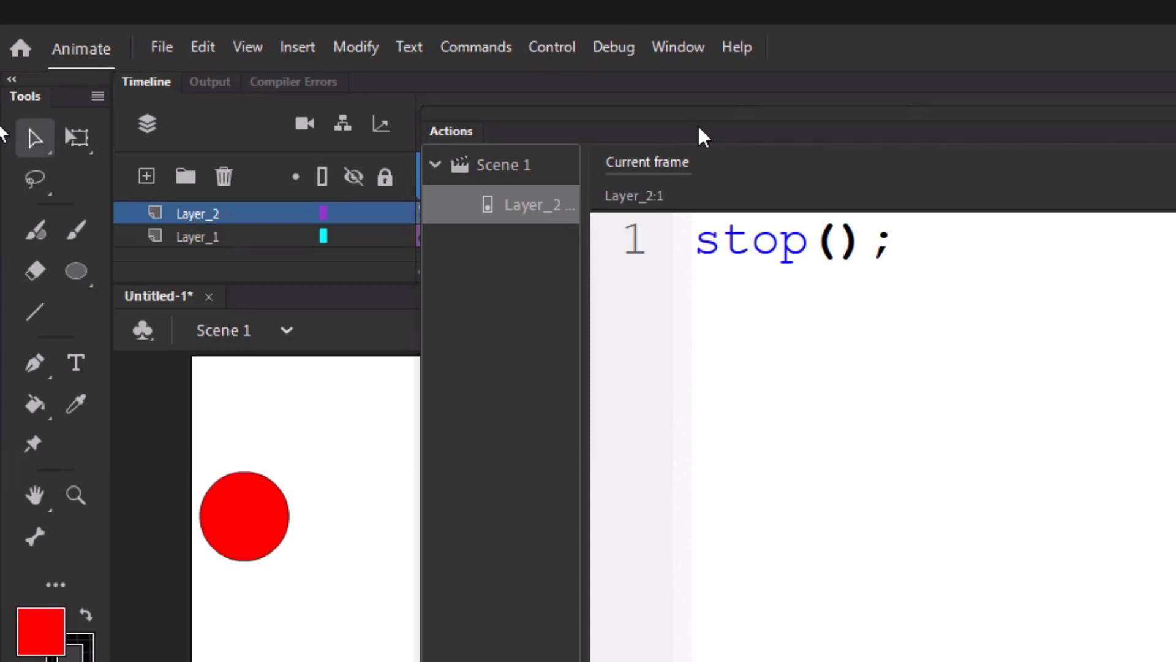
# Step: Uncover the start of the timeline, select frame 5 of Layer_2 and test the movie with the stop script
pyautogui.moveTo(764, 127); pyautogui.dragTo(862, 130)
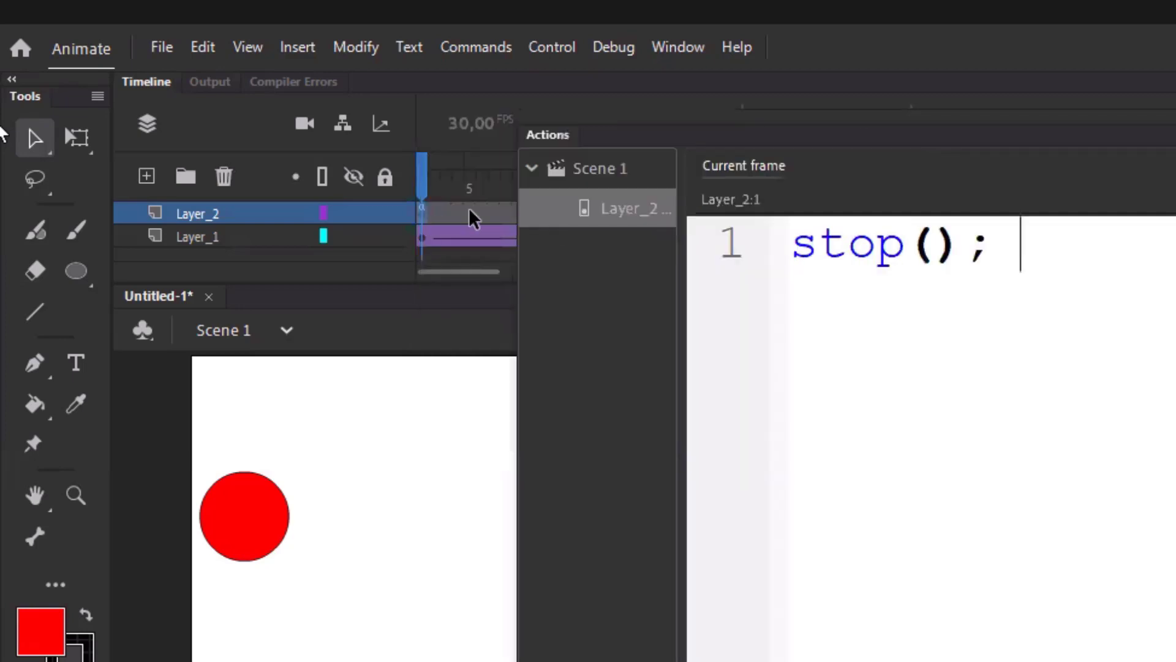
pyautogui.click(471, 214)
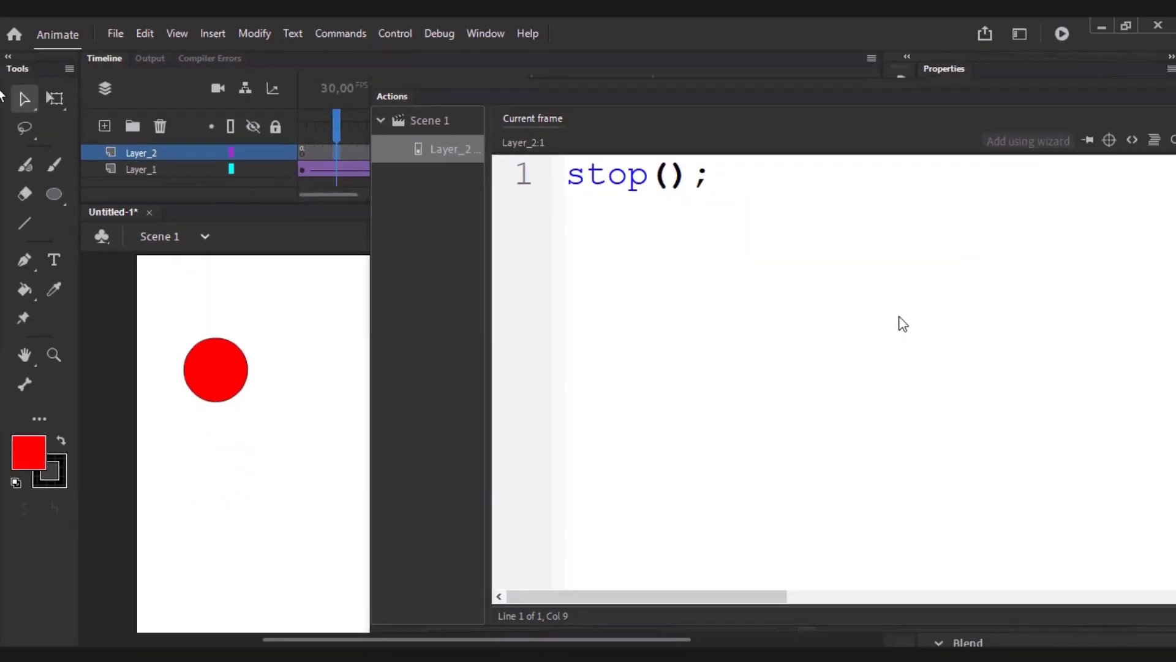
pyautogui.hotkey('ctrl', 'Return')
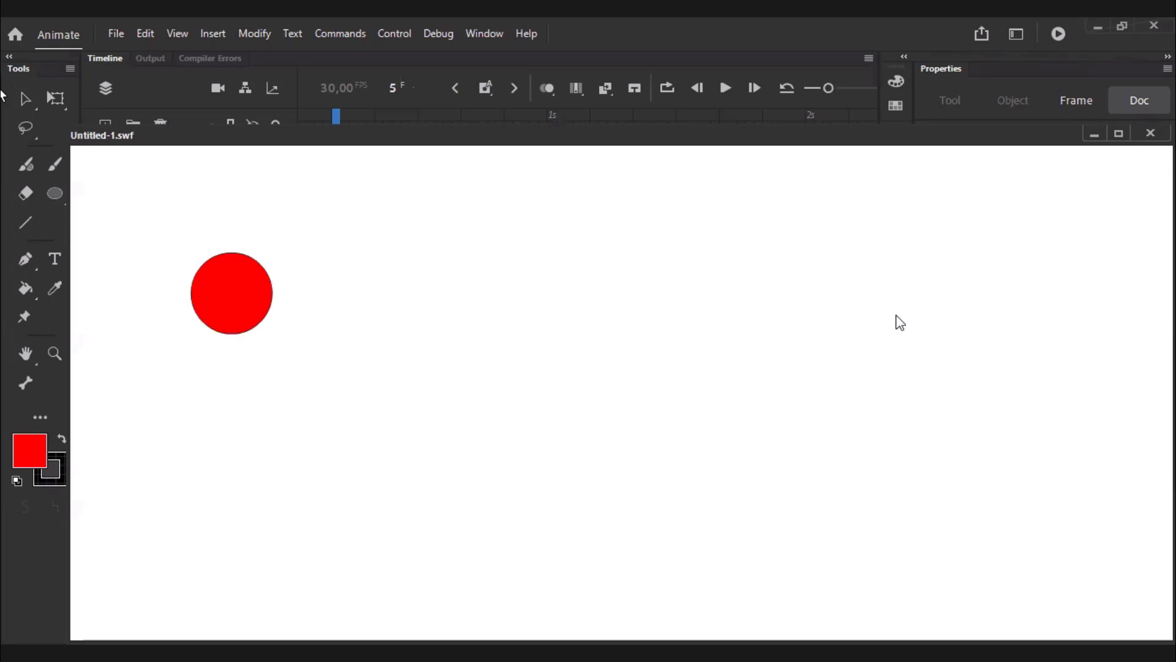
pyautogui.click(1151, 133)
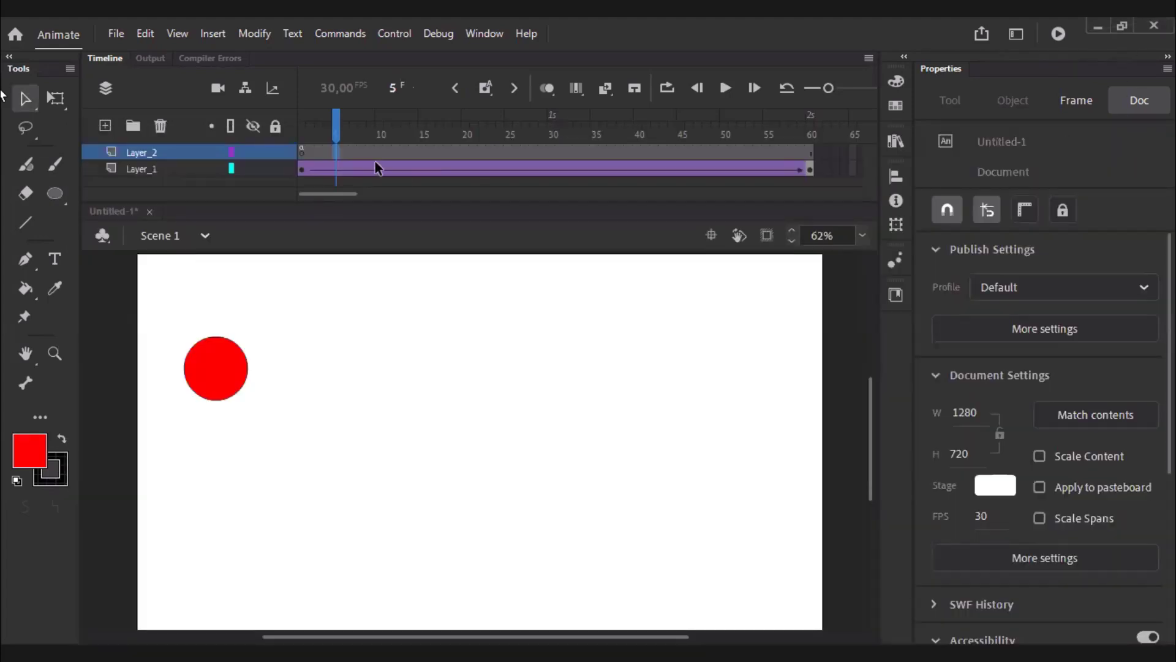
# Step: Move the stop(); keyframe on Layer_2 to frame 30 and test the movie
pyautogui.press('F9')
pyautogui.click(300, 158)
pyautogui.doubleClick(399, 103)
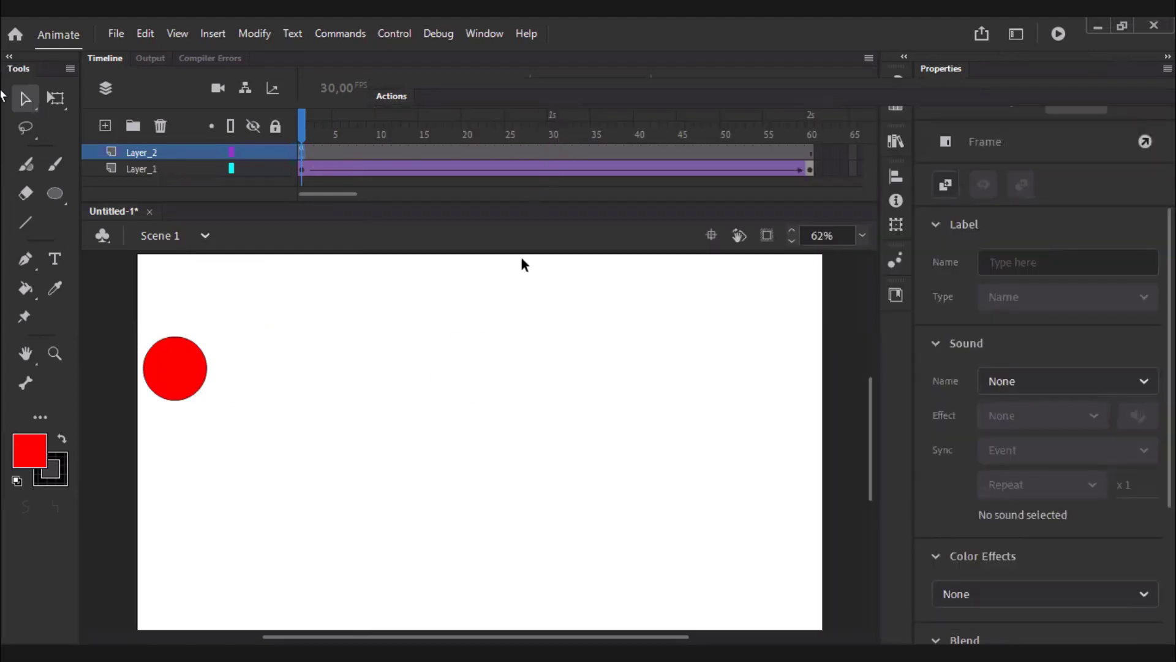
pyautogui.click(551, 132)
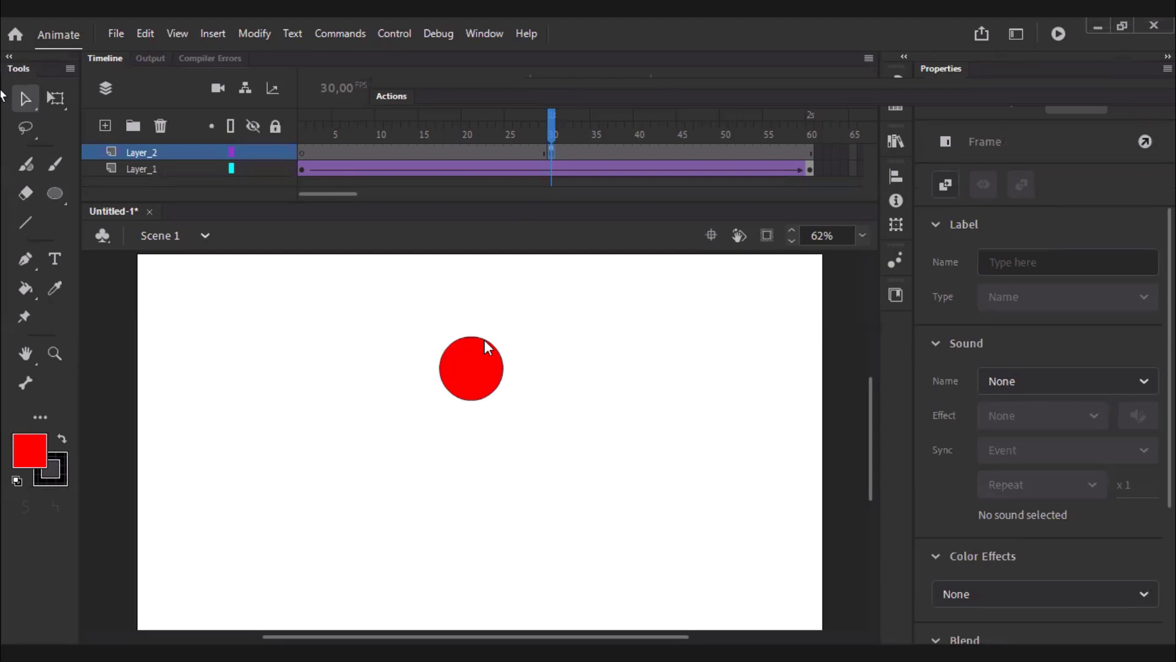
pyautogui.hotkey('ctrl', 'Return')
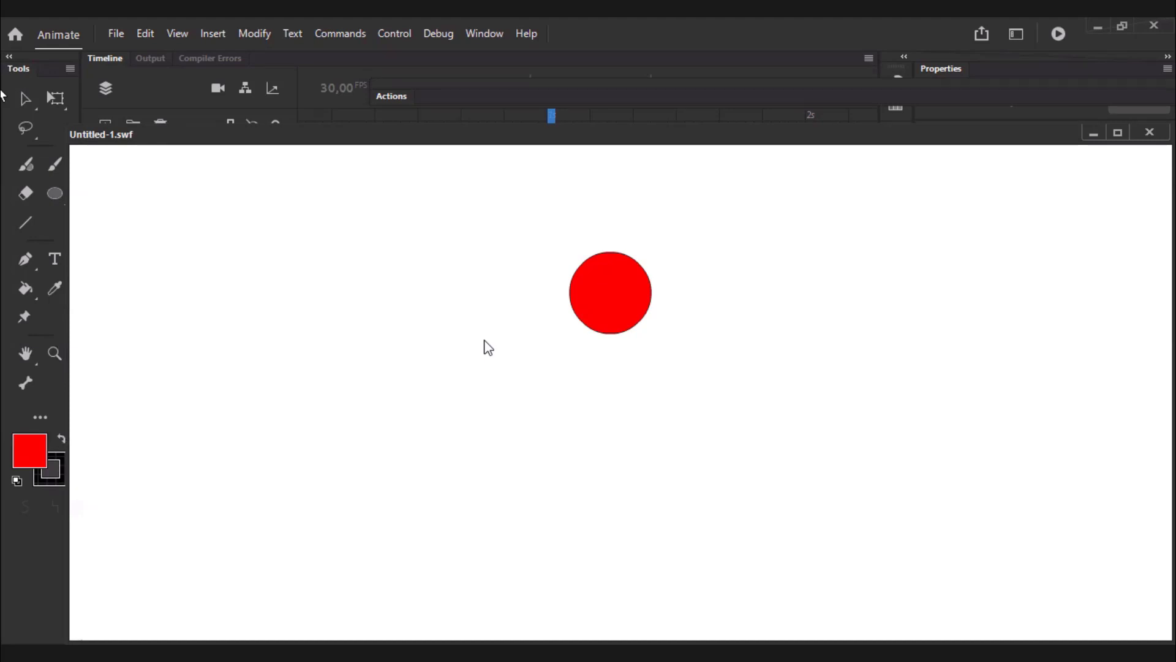
pyautogui.click(1149, 132)
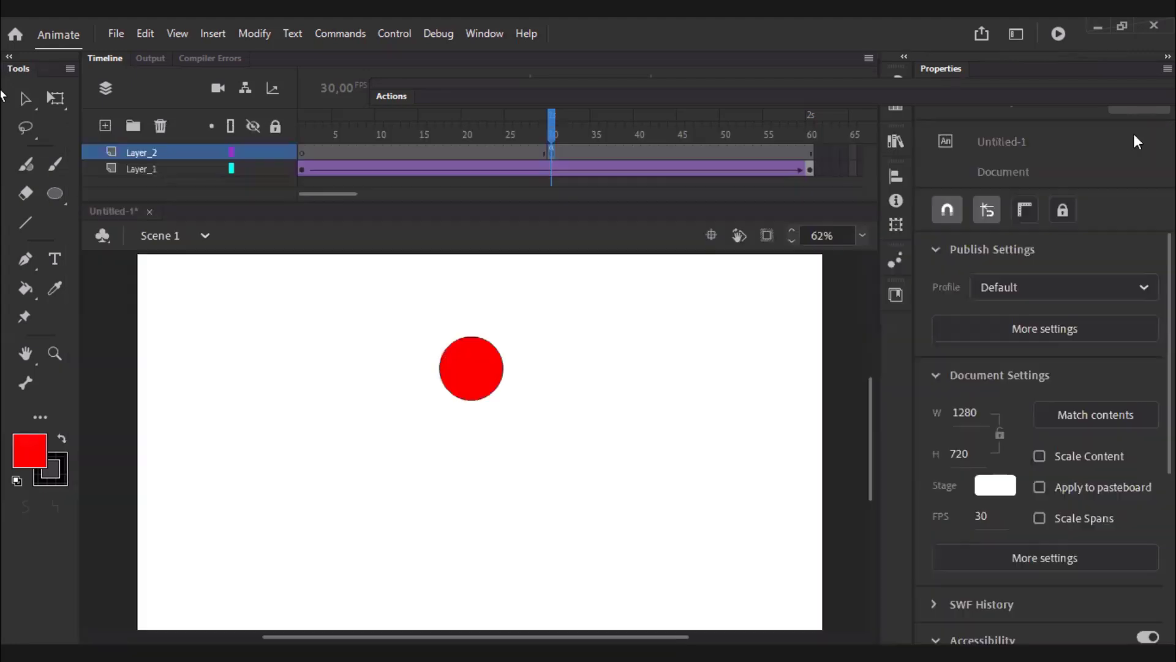
# Step: Move the stop(); keyframe on Layer_2 to frame 60 and test the movie
pyautogui.click(552, 152)
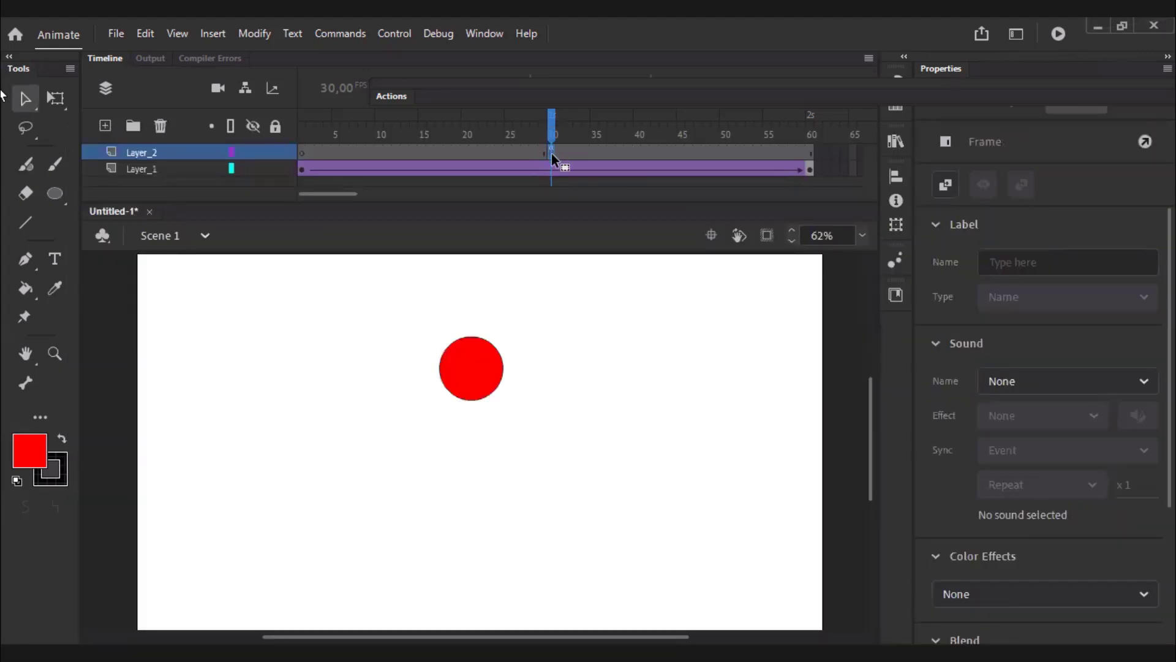
pyautogui.moveTo(551, 153); pyautogui.dragTo(810, 160)
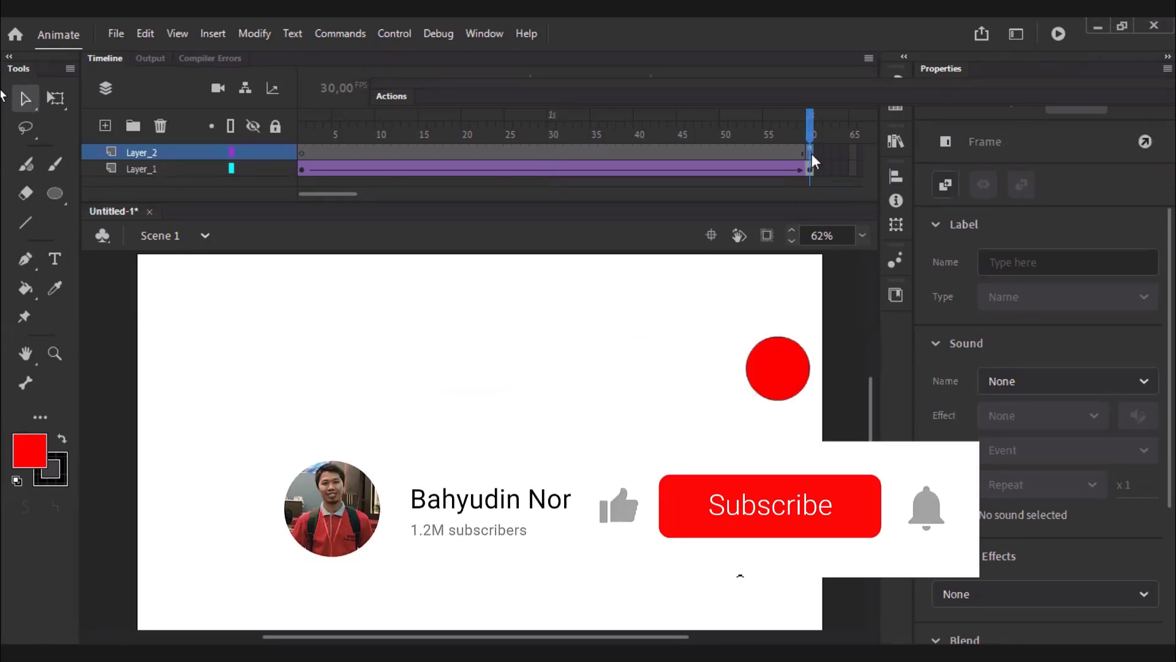
pyautogui.hotkey('ctrl', 'Return')
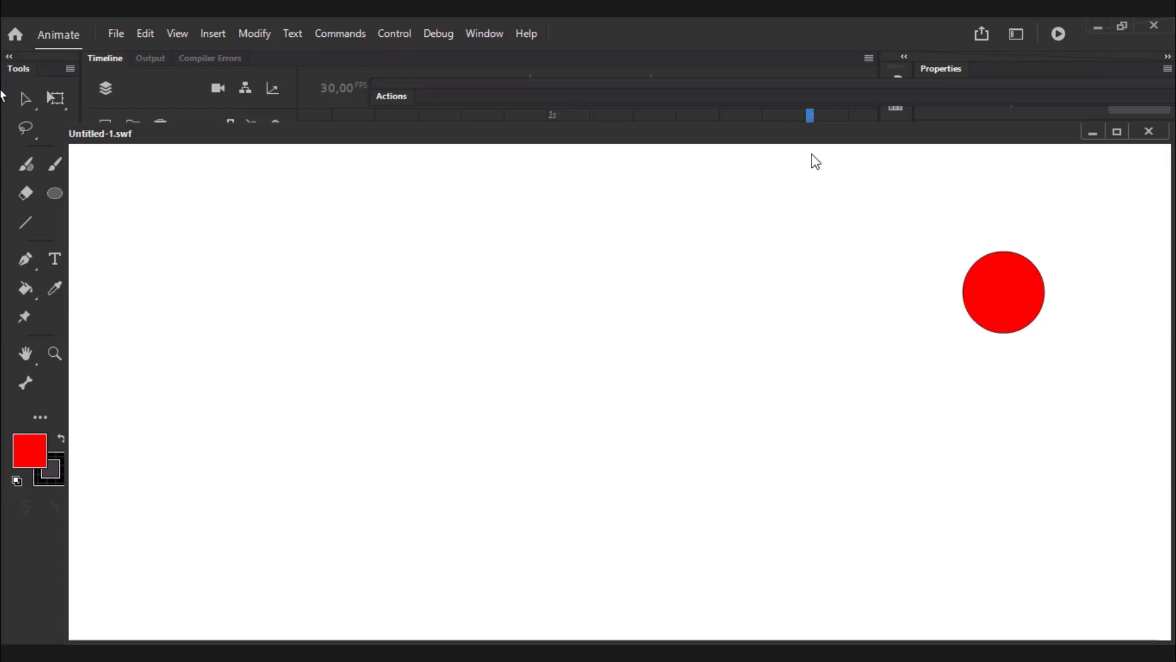
pyautogui.click(1149, 132)
# Step: Move the stop(); keyframe on Layer_2 to frame 10 and test the movie
pyautogui.click(806, 153)
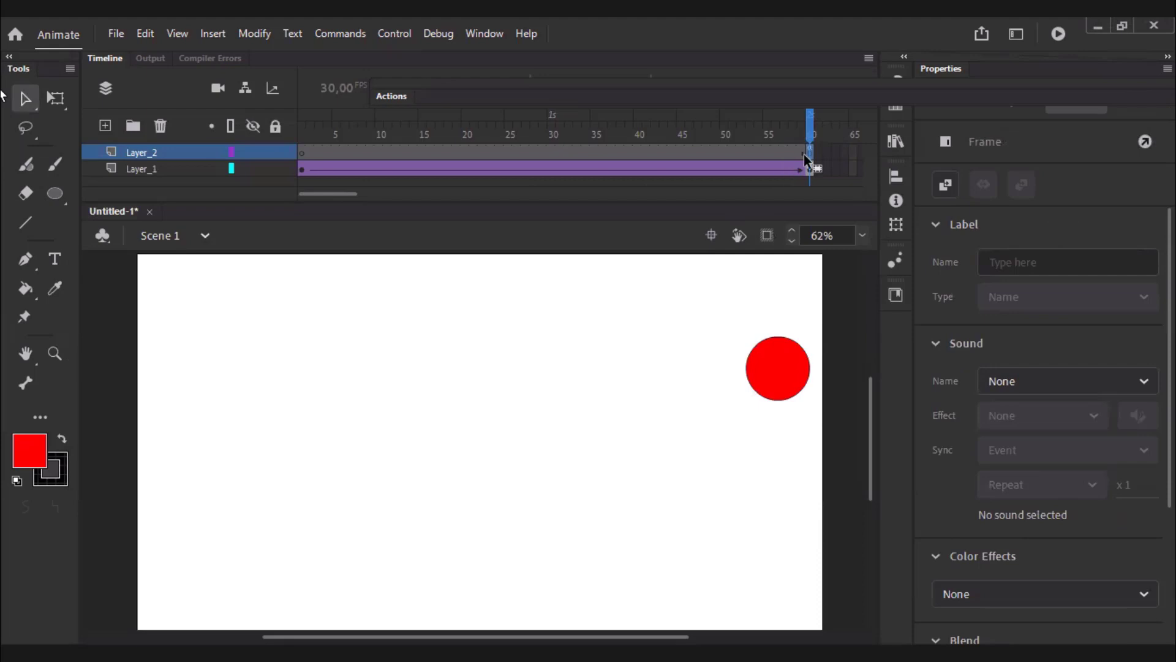
pyautogui.click(379, 153)
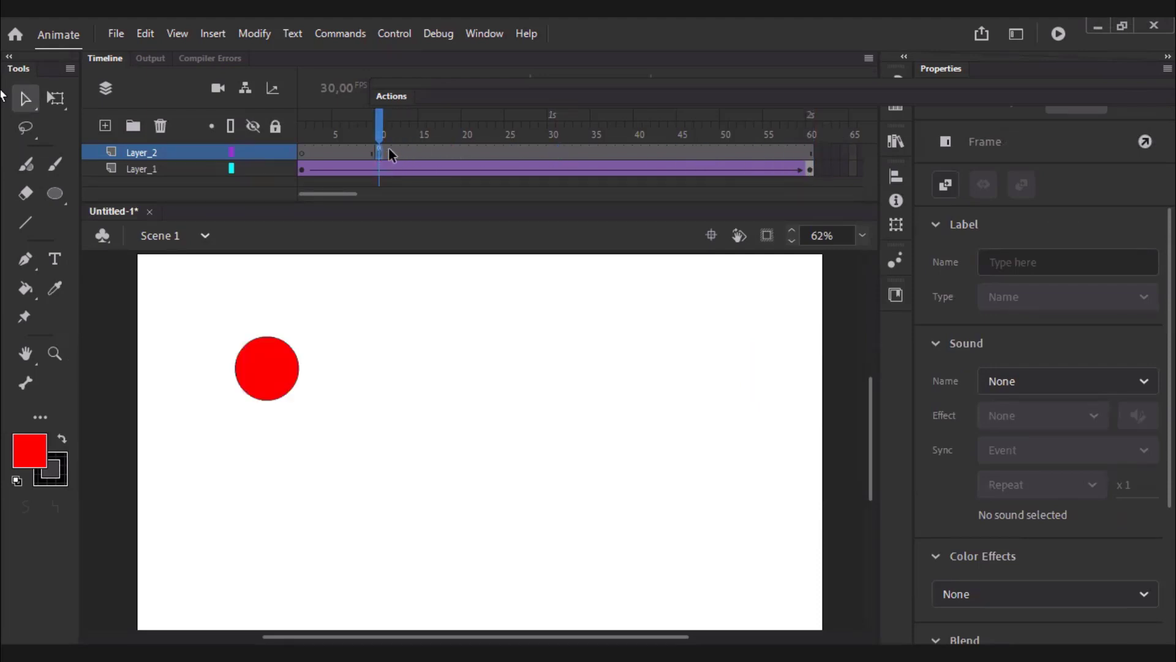
pyautogui.hotkey('ctrl', 'Return')
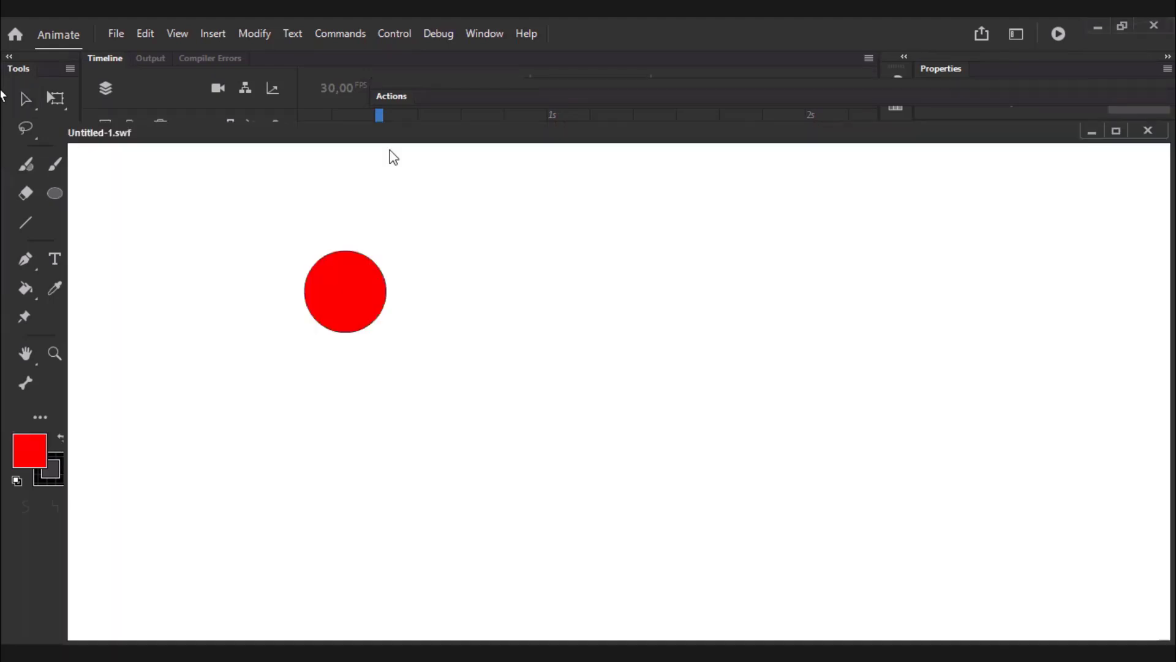
pyautogui.click(1148, 130)
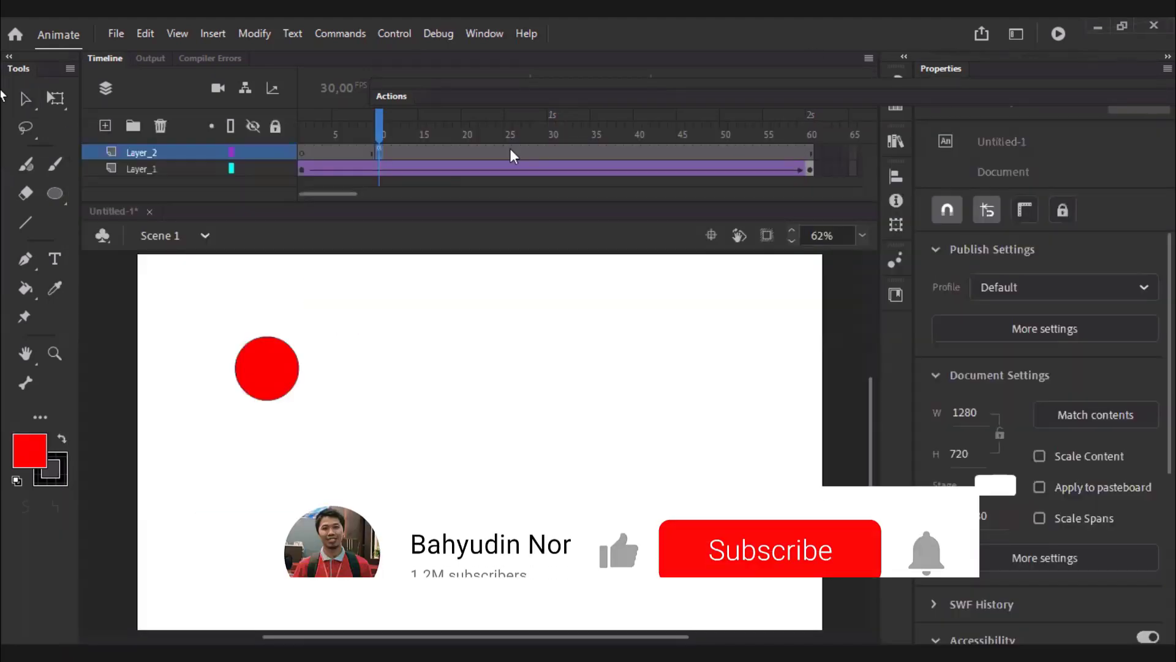
# Step: Move the stop(); keyframe on Layer_2 to frame 1 and test the movie
pyautogui.click(381, 152)
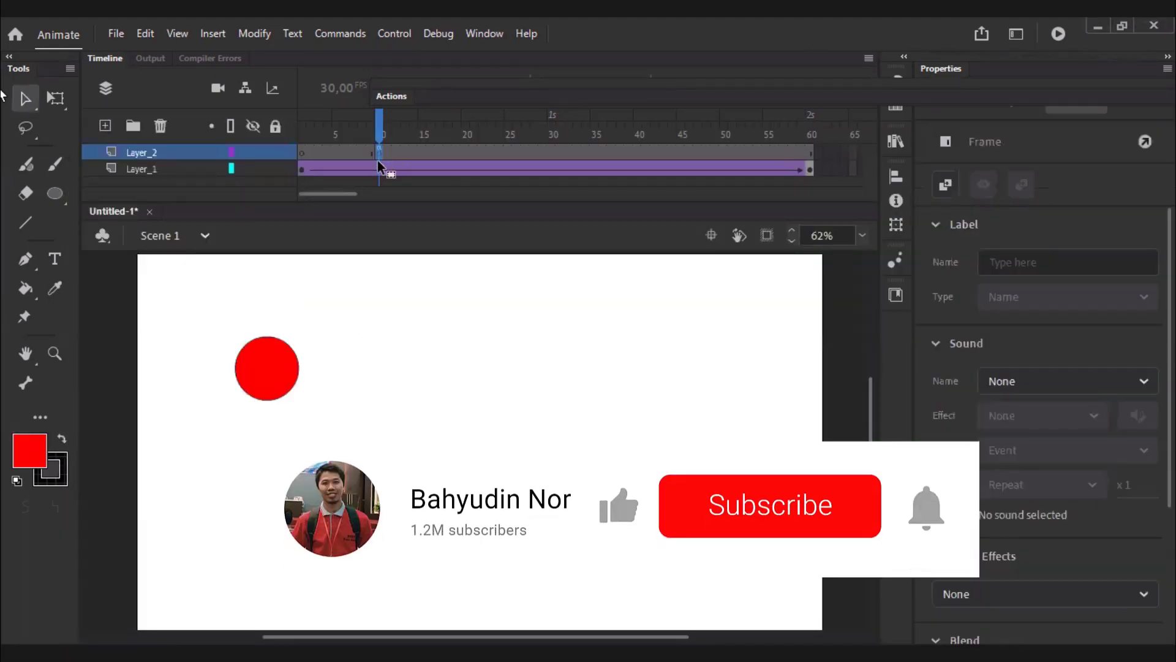
pyautogui.click(303, 154)
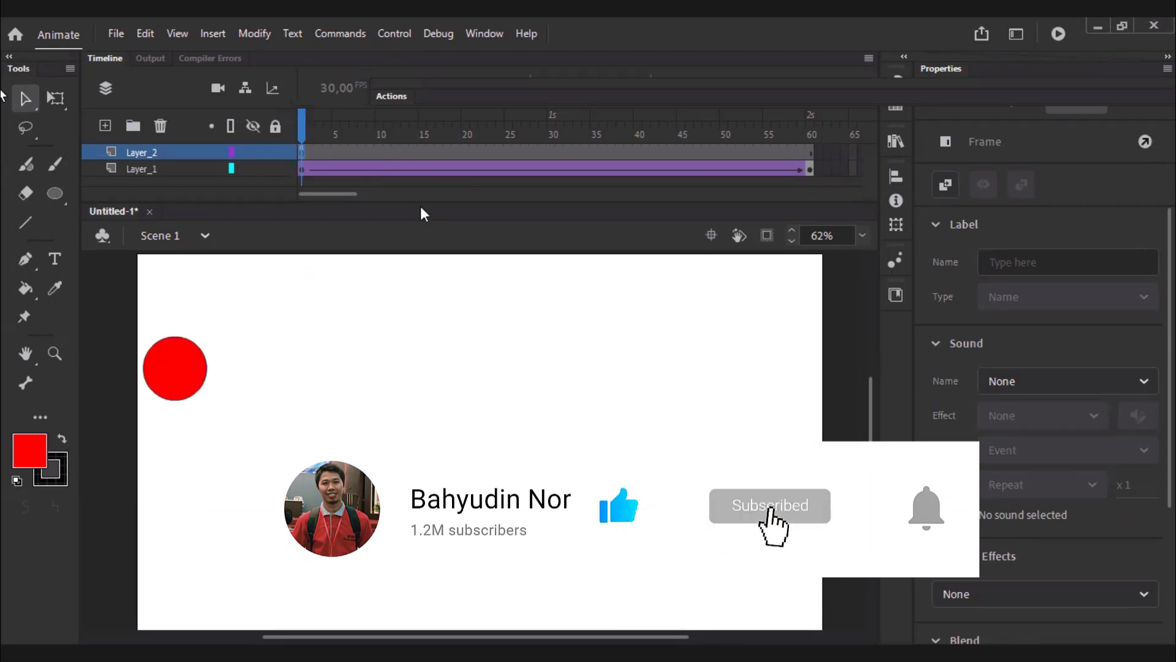
pyautogui.hotkey('ctrl', 'Return')
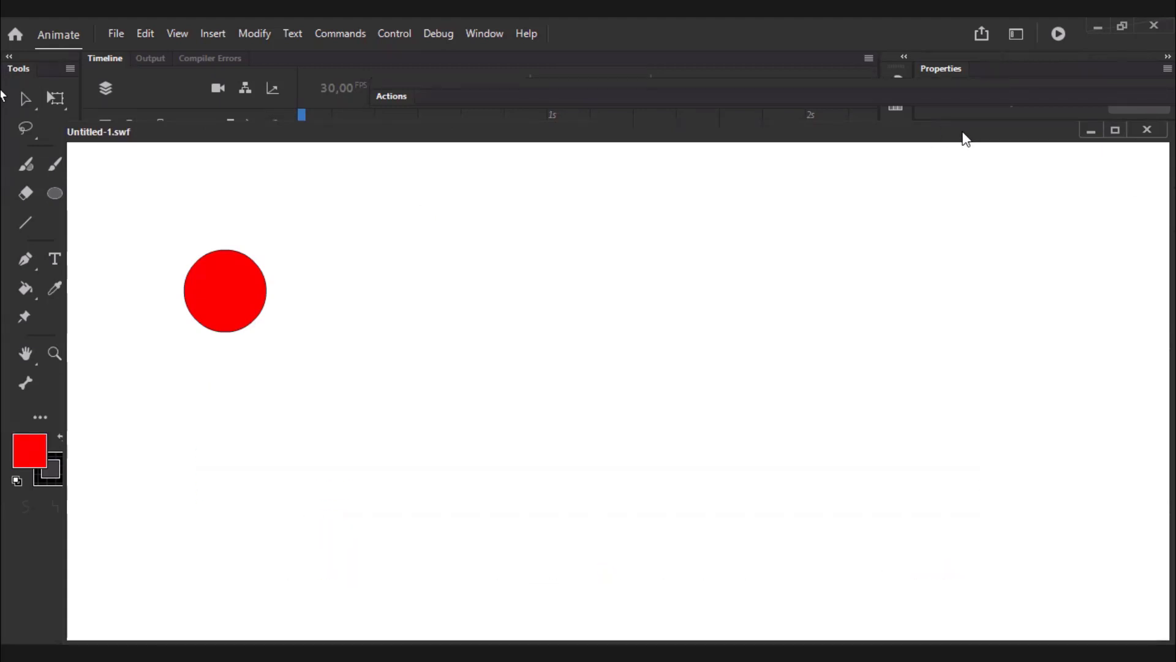
pyautogui.moveTo(824, 136); pyautogui.dragTo(1039, 155)
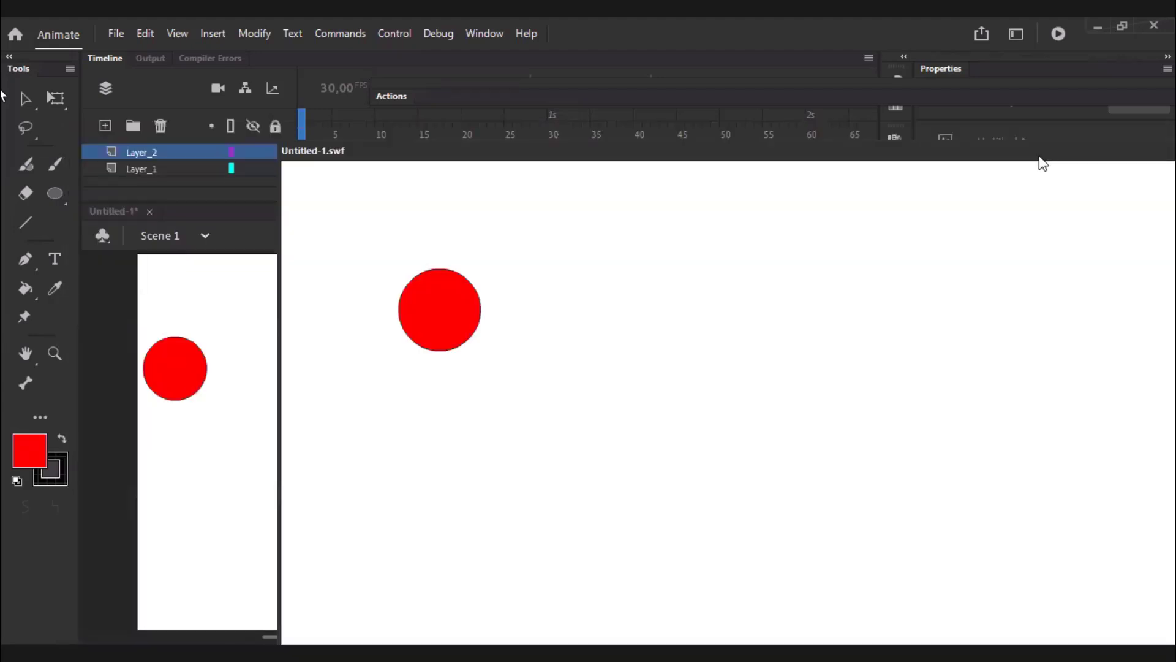
pyautogui.hotkey('ctrl', 'w')
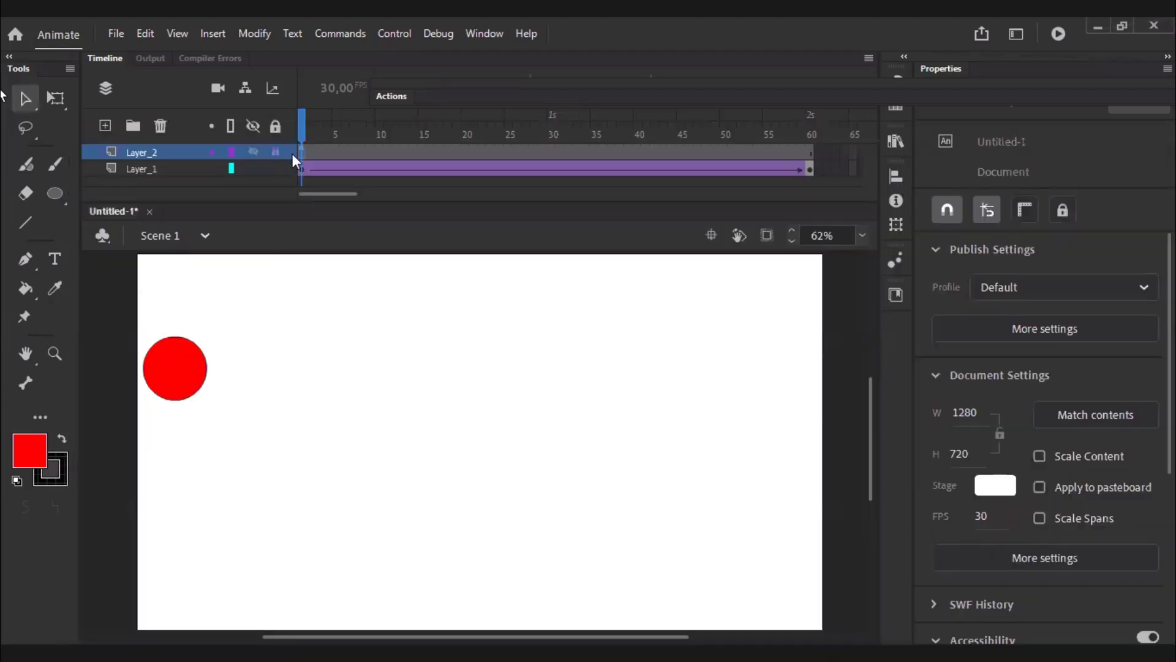
pyautogui.moveTo(305, 122); pyautogui.dragTo(262, 151)
pyautogui.click(304, 153)
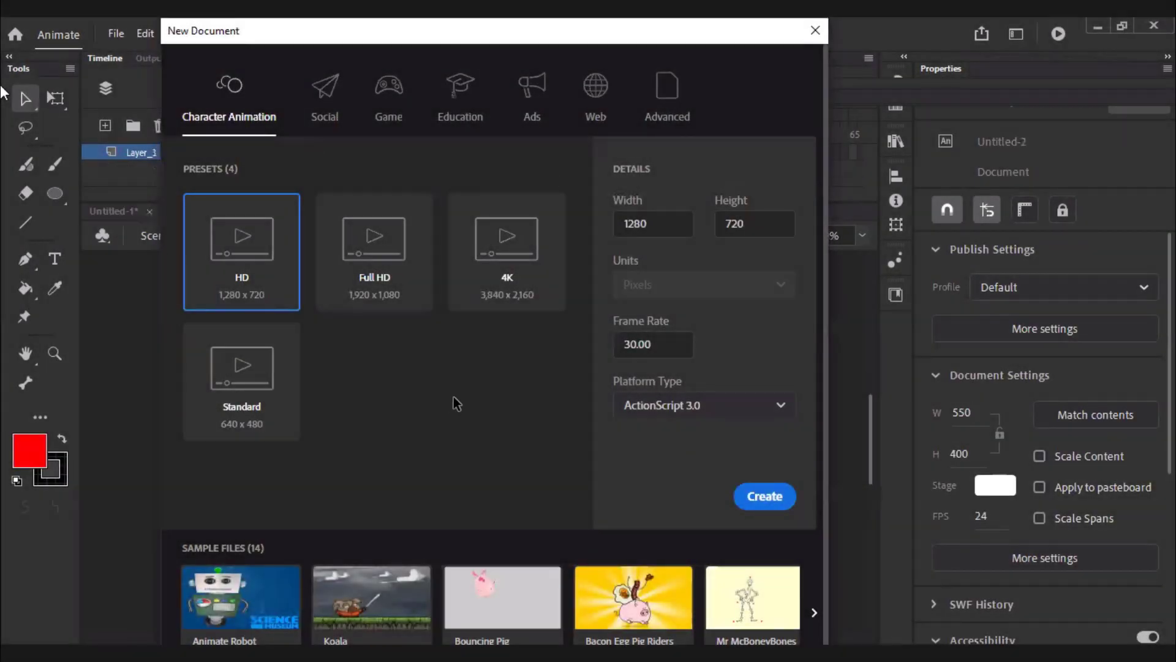
# Step: Create a new 1280 × 720 ActionScript 3.0 document with a frame rate of 30
pyautogui.press('Return')
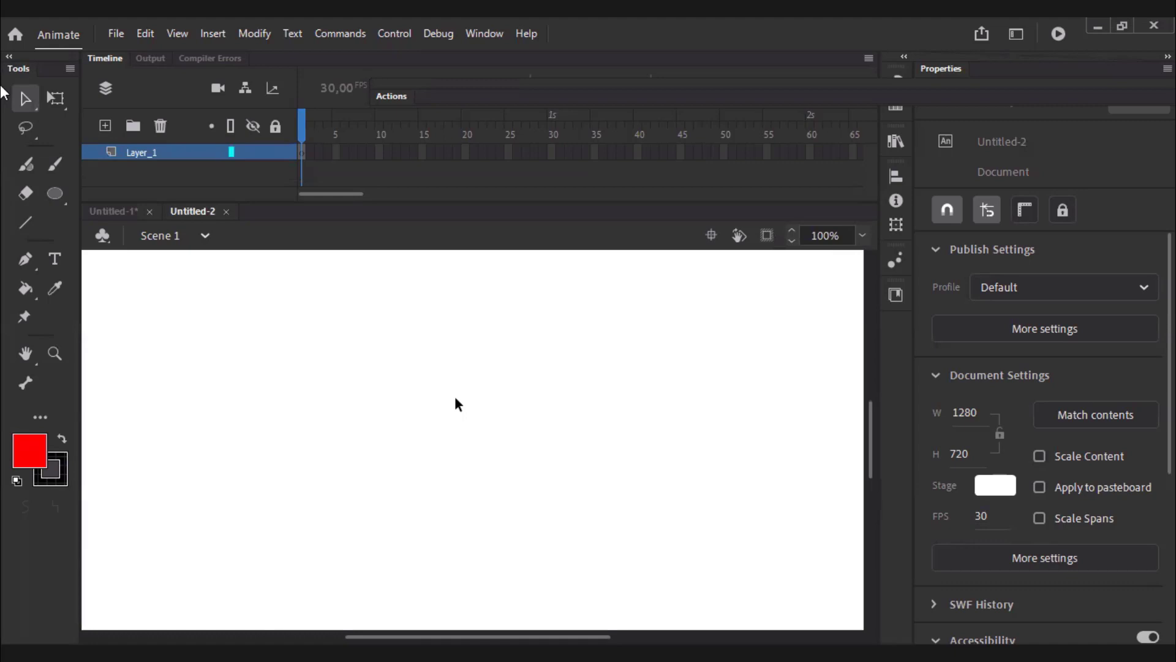
pyautogui.hotkey('ctrl', '2')
pyautogui.press('o')
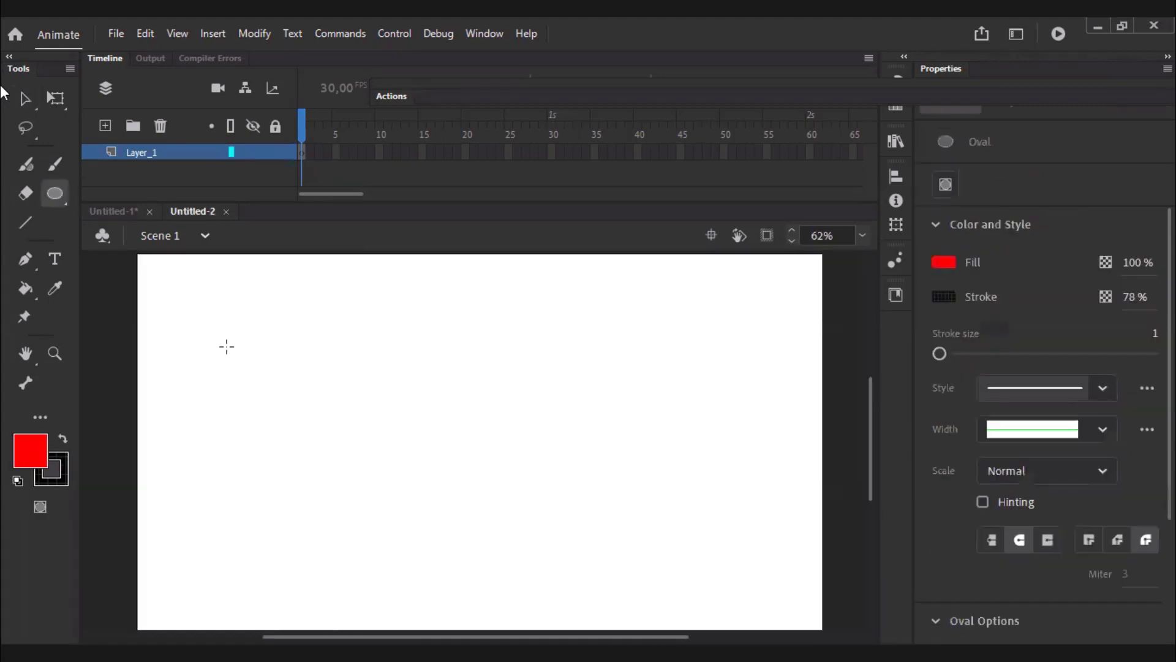
pyautogui.press('v')
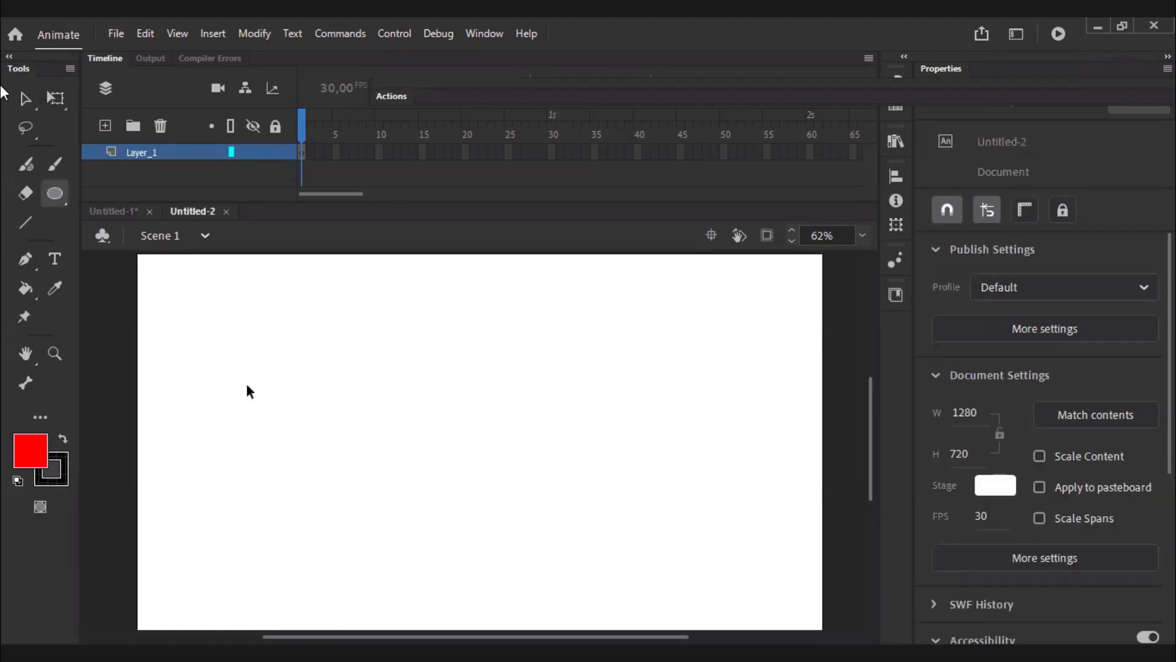
# Step: Paint a red bird shape with lowered wings, about 258 × 86 px, near the middle of the stage with the Classic Brush
pyautogui.press('b')
pyautogui.moveTo(359, 426)
pyautogui.mouseDown()
pyautogui.moveTo(386, 412)
pyautogui.moveTo(417, 427)
pyautogui.moveTo(473, 419)
pyautogui.mouseUp()
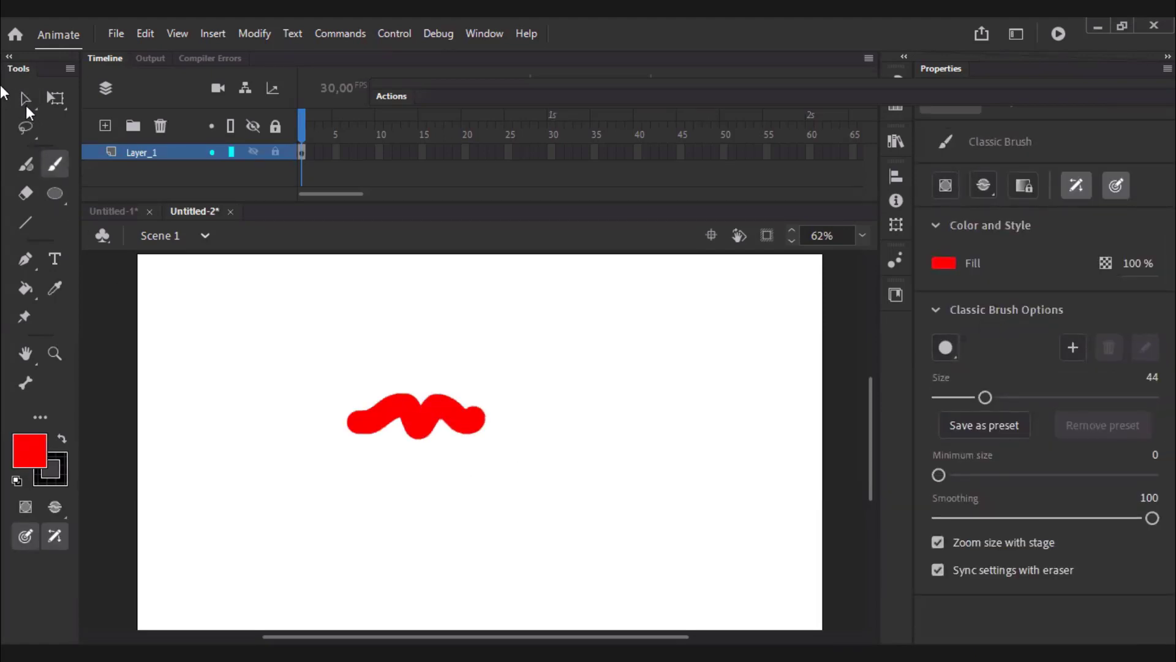
pyautogui.click(25, 100)
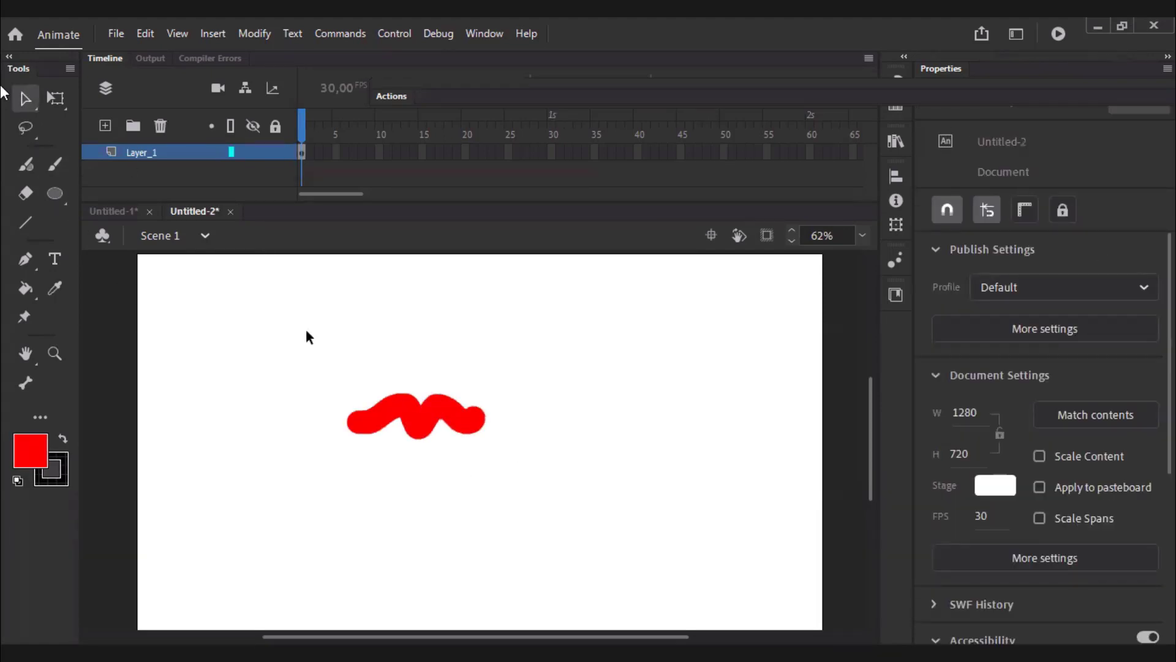
# Step: Convert the painted bird shape to a movie clip symbol named burung
pyautogui.click(428, 430)
pyautogui.rightClick(427, 431)
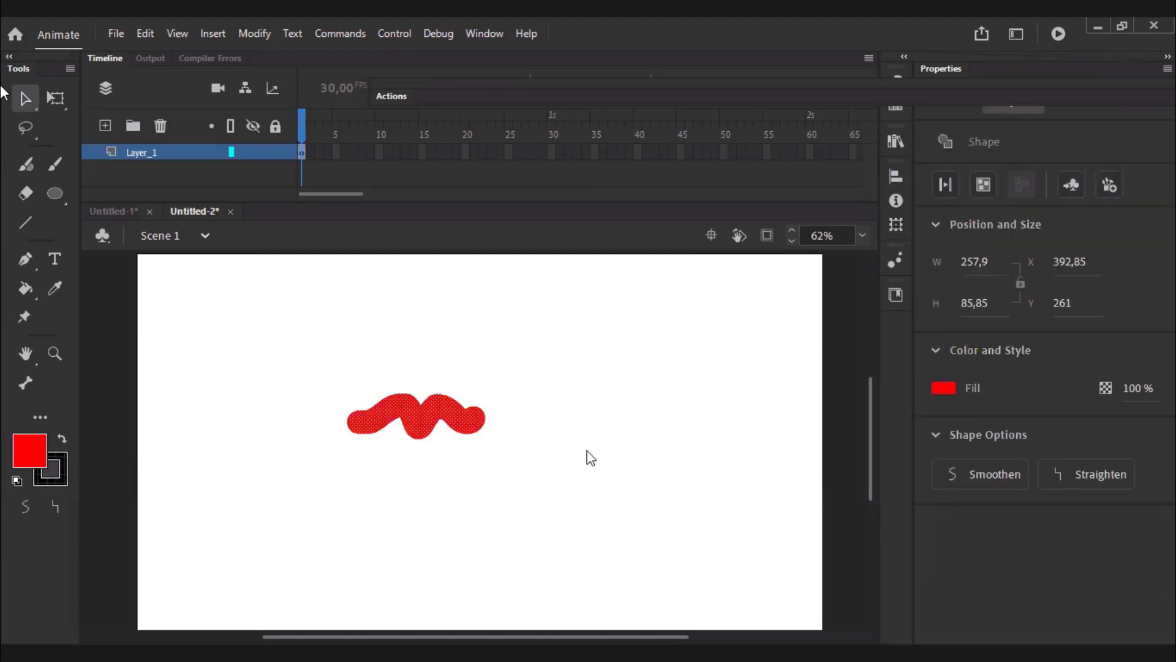
pyautogui.press('Return')
pyautogui.write('buru')
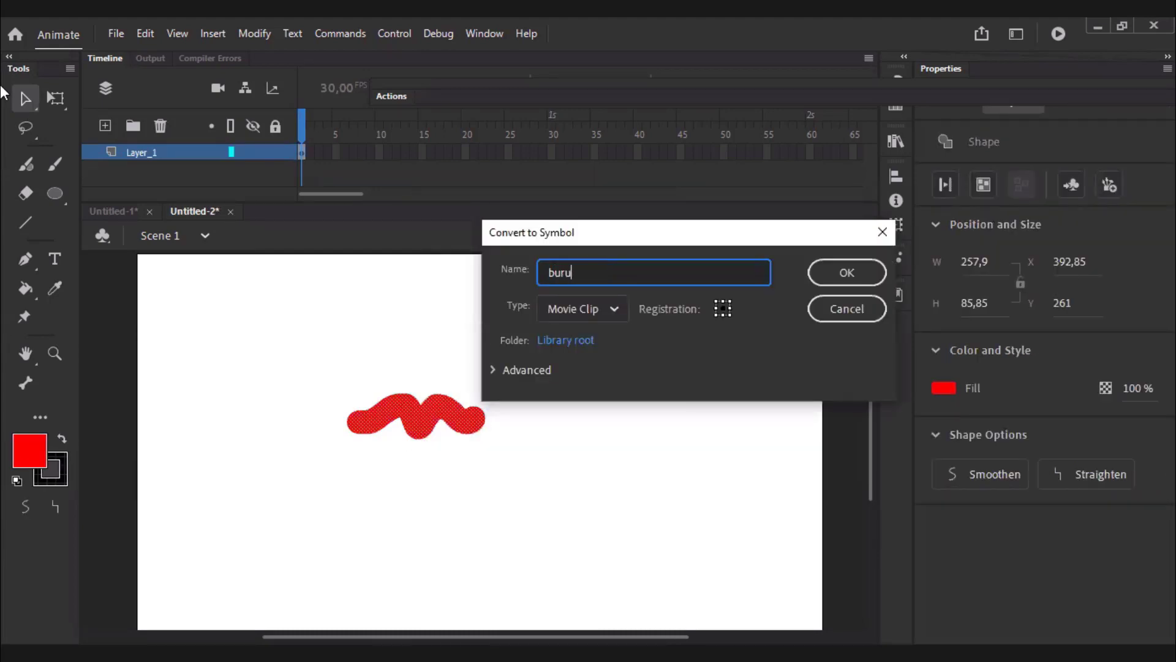
pyautogui.write('ng')
pyautogui.press('Return')
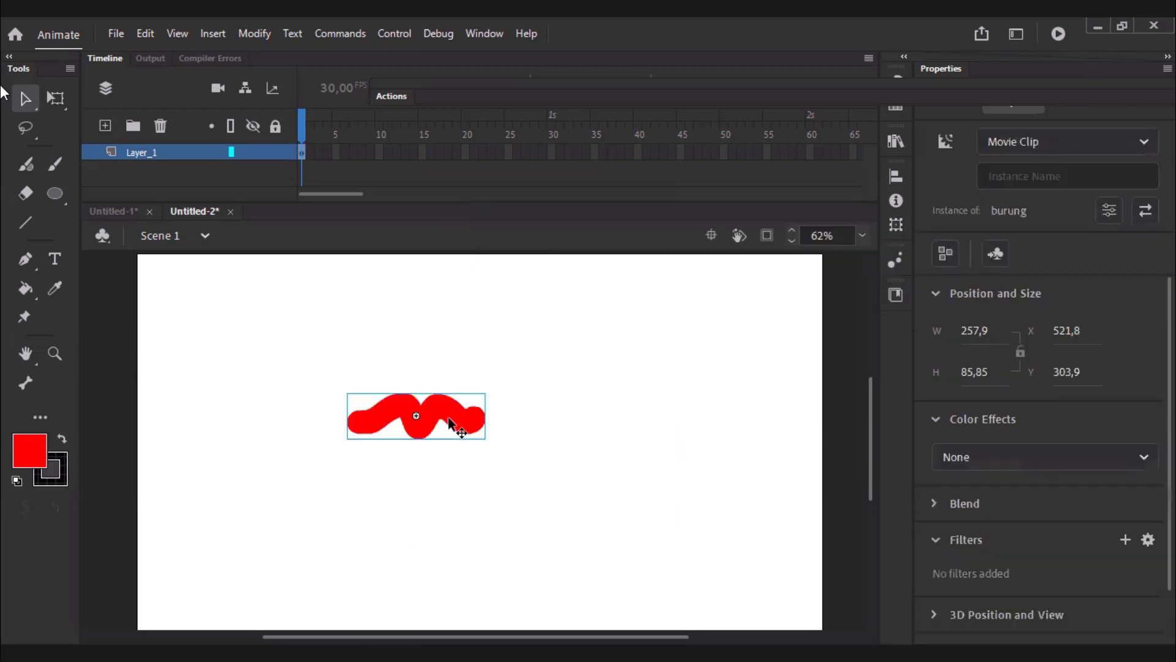
# Step: Open the burung movie clip for editing and insert a blank keyframe at frame 5 of Layer_1
pyautogui.doubleClick(454, 425)
pyautogui.click(334, 150)
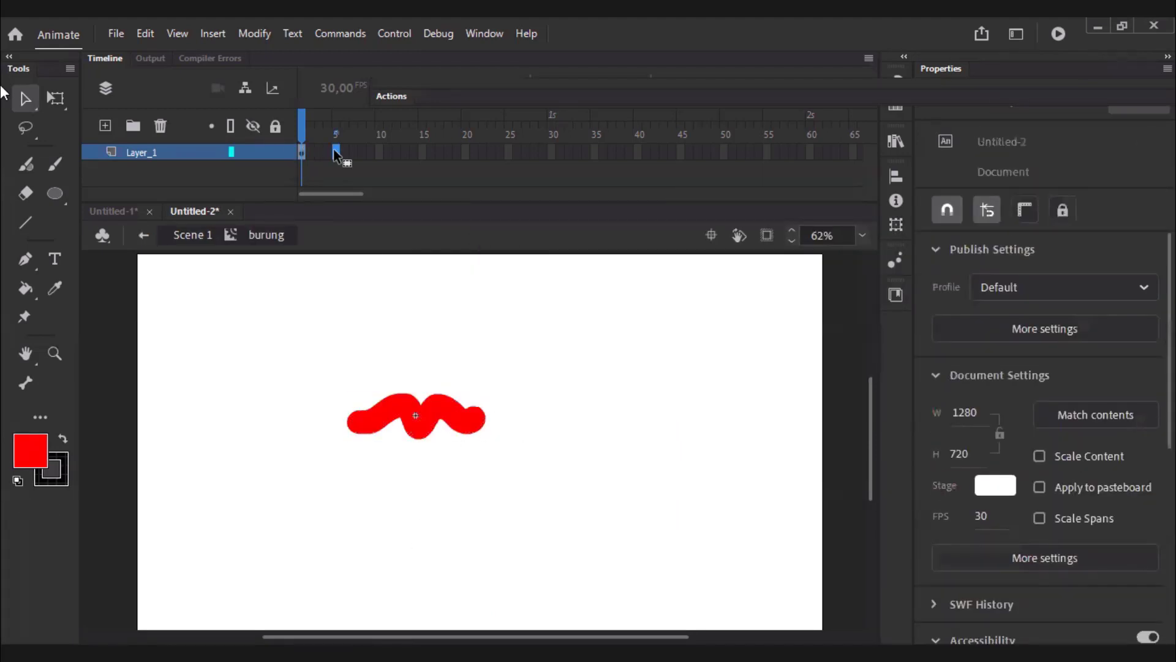
pyautogui.rightClick(334, 151)
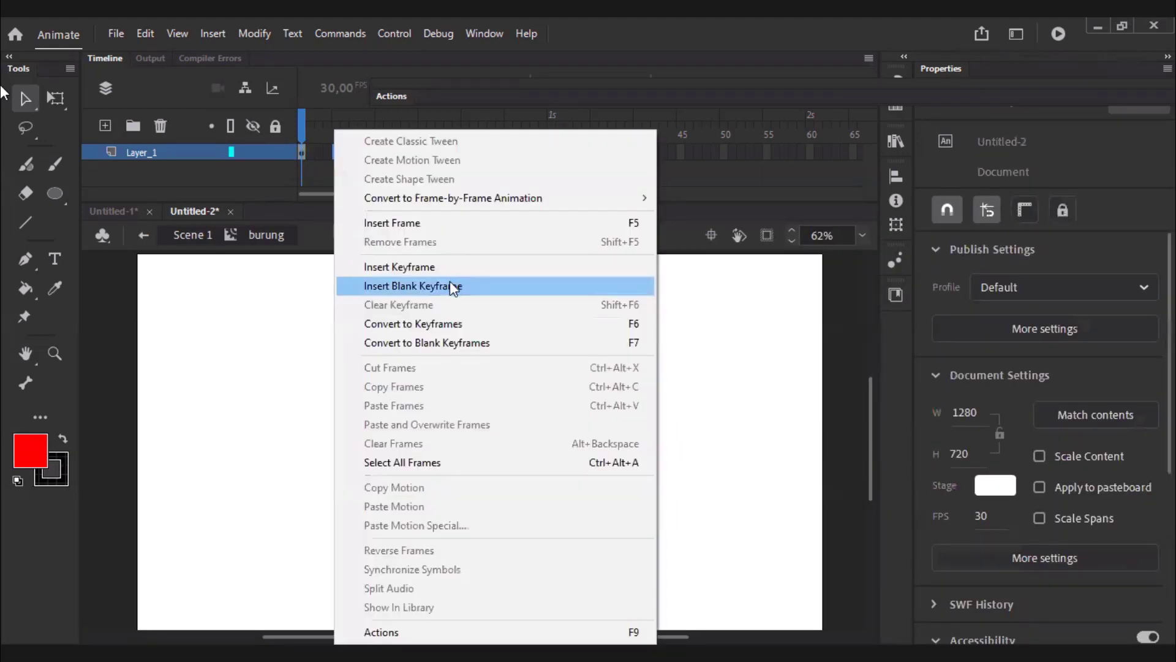
pyautogui.click(453, 288)
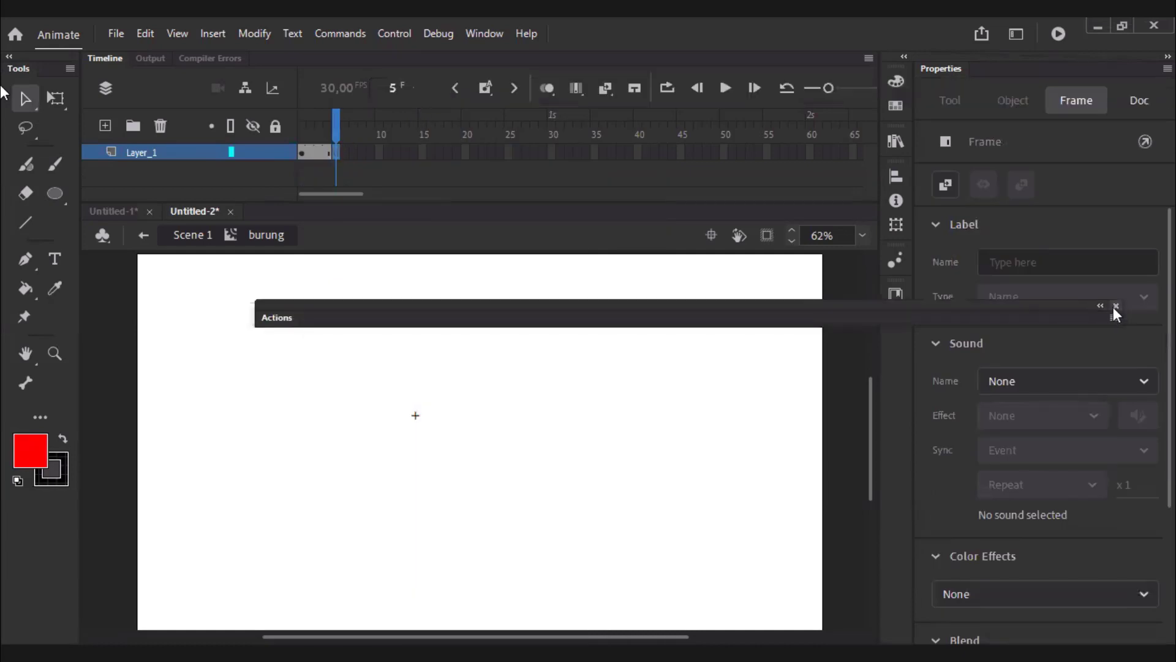
# Step: Turn on onion skinning and paint the bird with raised wings on frame 5 over the ghosted first pose
pyautogui.click(1115, 306)
pyautogui.click(549, 87)
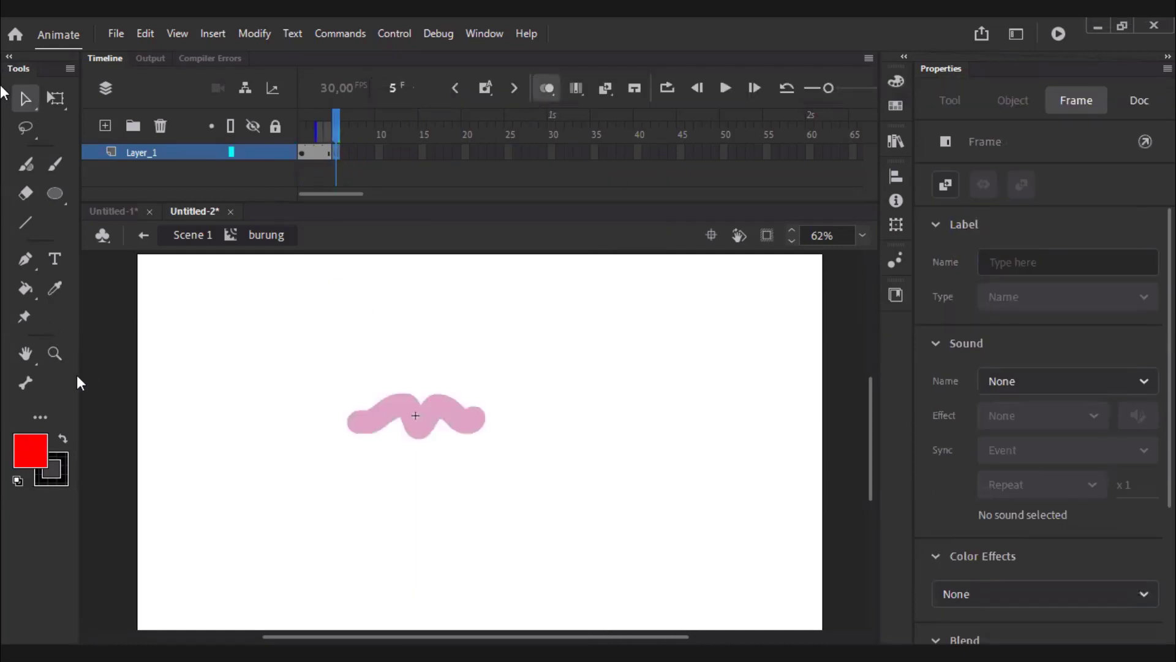
pyautogui.press('b')
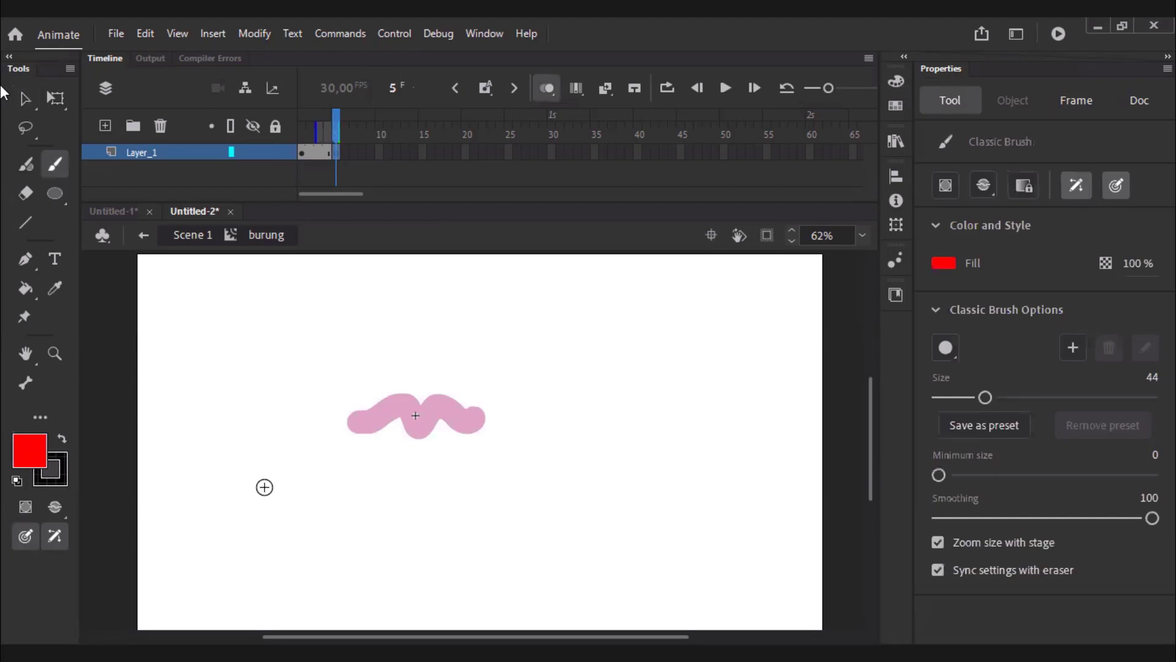
pyautogui.moveTo(416, 424)
pyautogui.mouseDown()
pyautogui.moveTo(371, 360)
pyautogui.moveTo(481, 361)
pyautogui.mouseUp()
# Step: Extend the raised-wings pose to frame 9 of Layer_1 and play the symbol's timeline
pyautogui.click(370, 152)
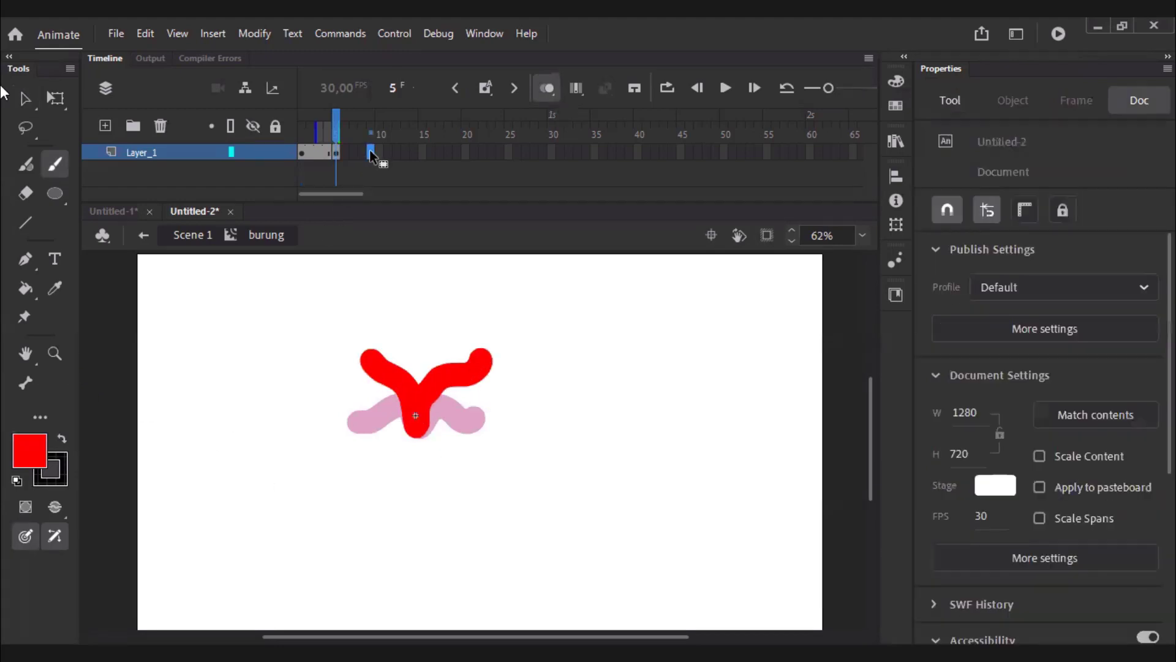
pyautogui.press('F6')
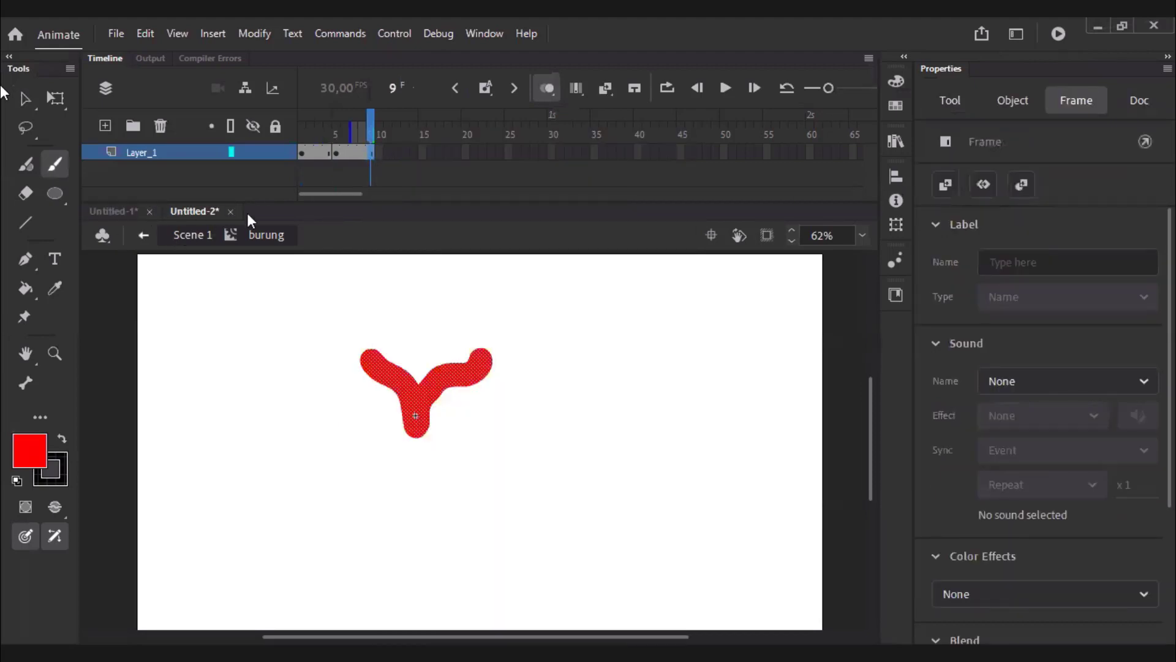
pyautogui.press('Return')
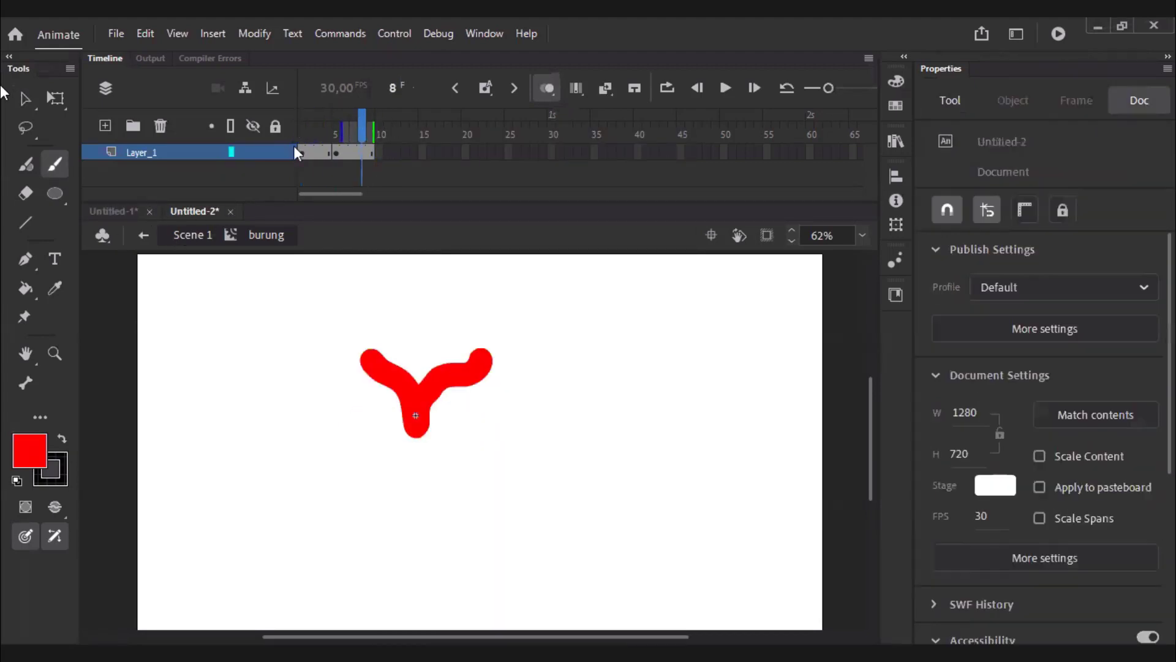
# Step: Return to Scene 1, test the movie to watch the bird flap and close the preview
pyautogui.click(191, 235)
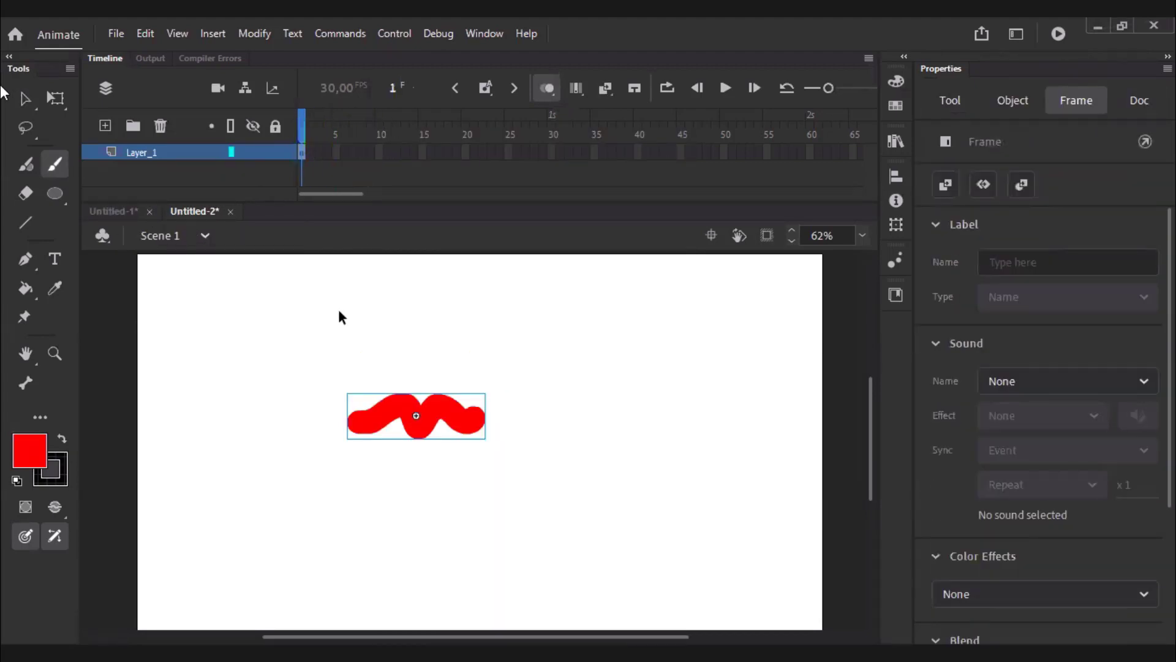
pyautogui.hotkey('ctrl', 'Return')
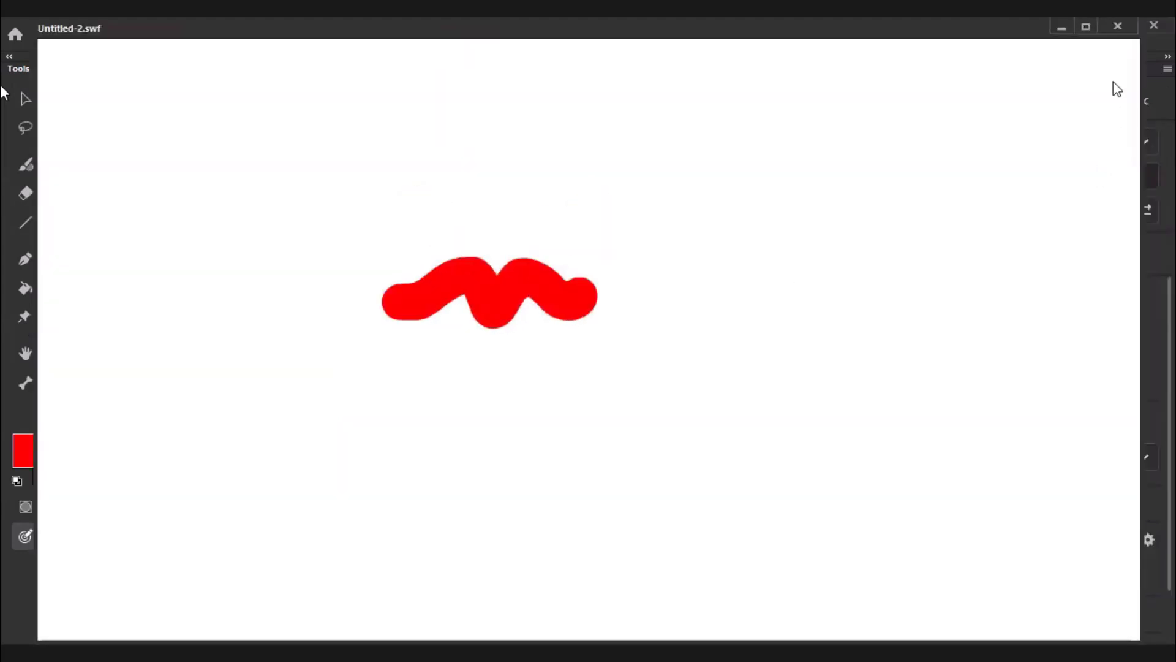
pyautogui.click(1118, 25)
# Step: Add a stop(); script to frame 1 of a new layer in Scene 1 and test the movie
pyautogui.click(38, 104)
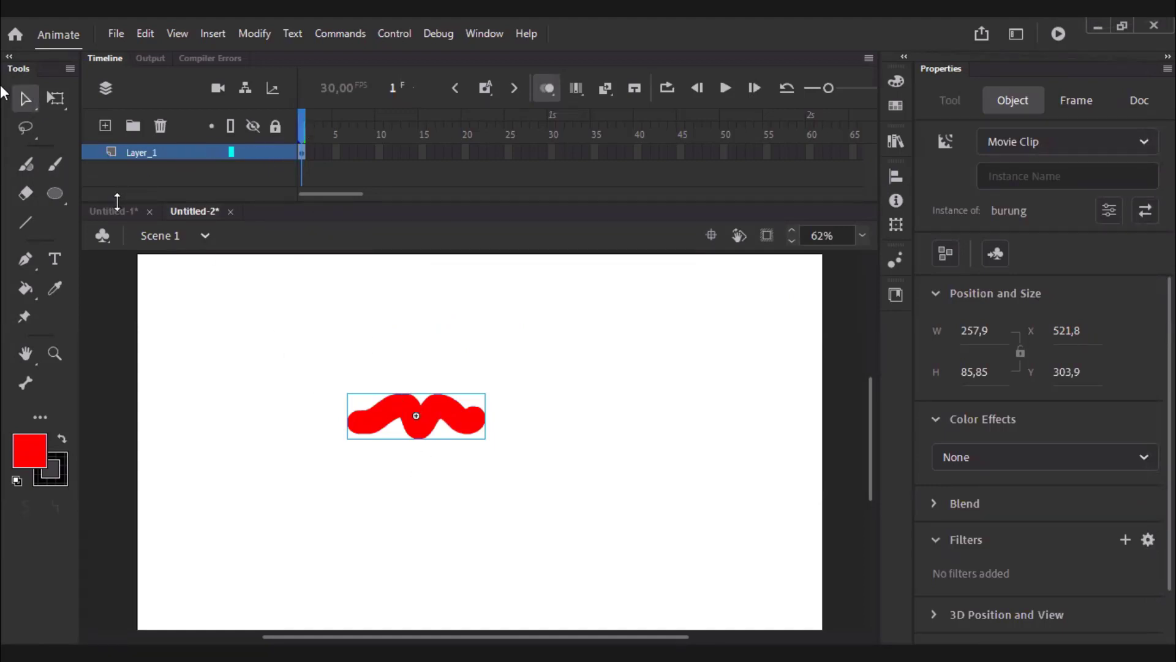
pyautogui.click(105, 126)
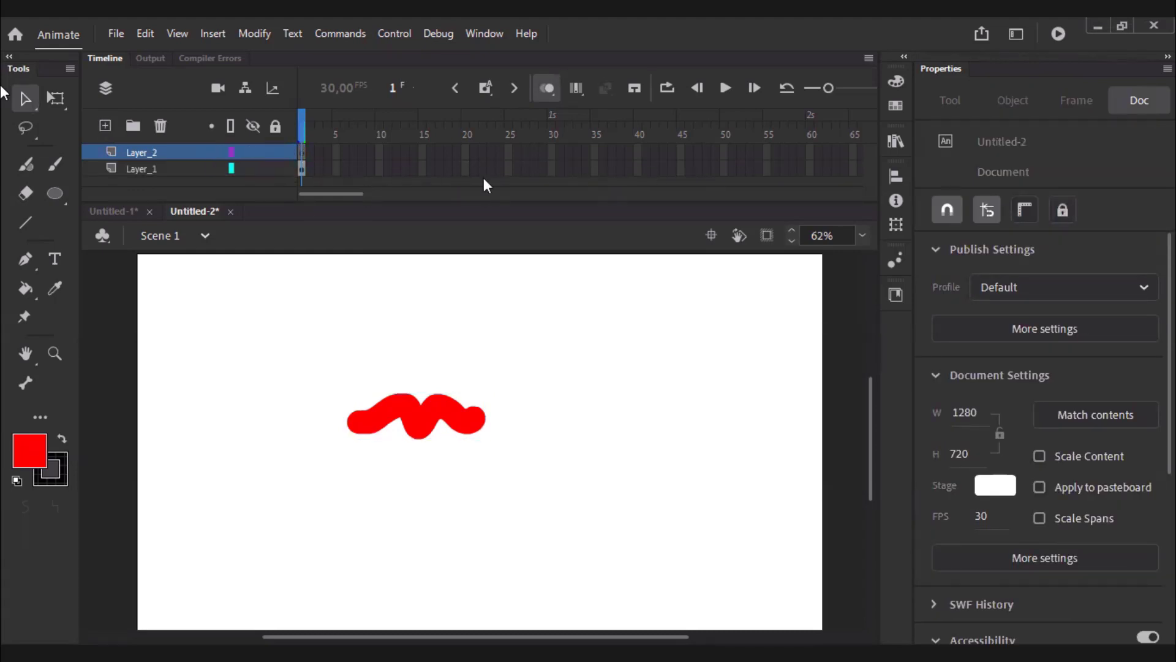
pyautogui.click(301, 153)
pyautogui.click(492, 36)
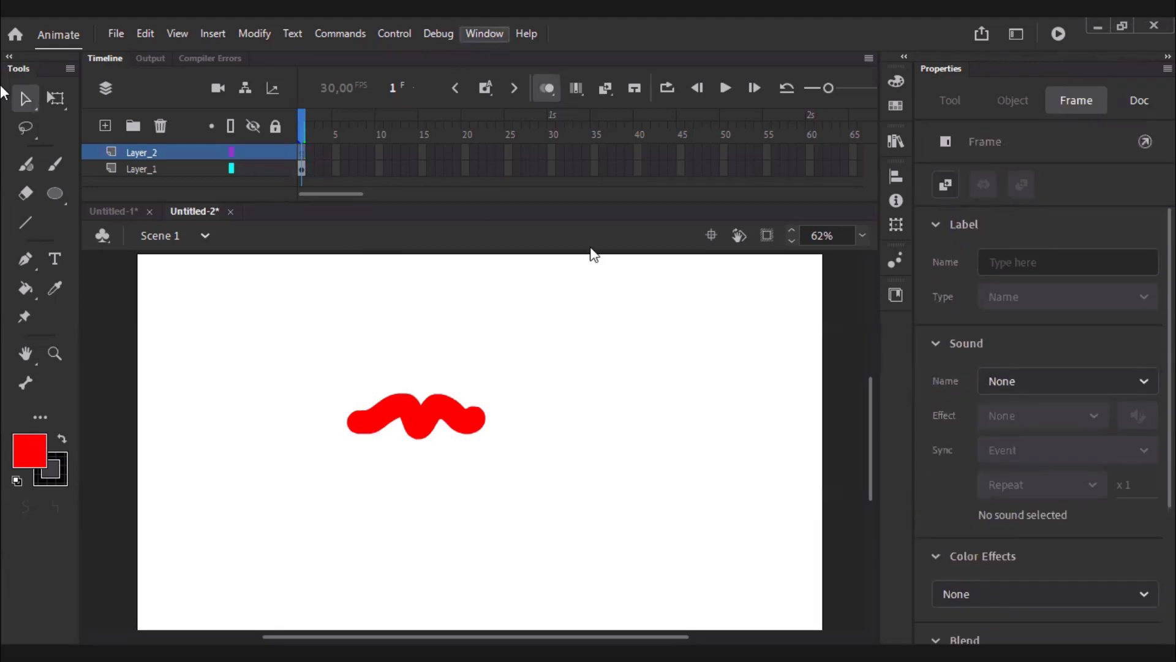
pyautogui.click(617, 365)
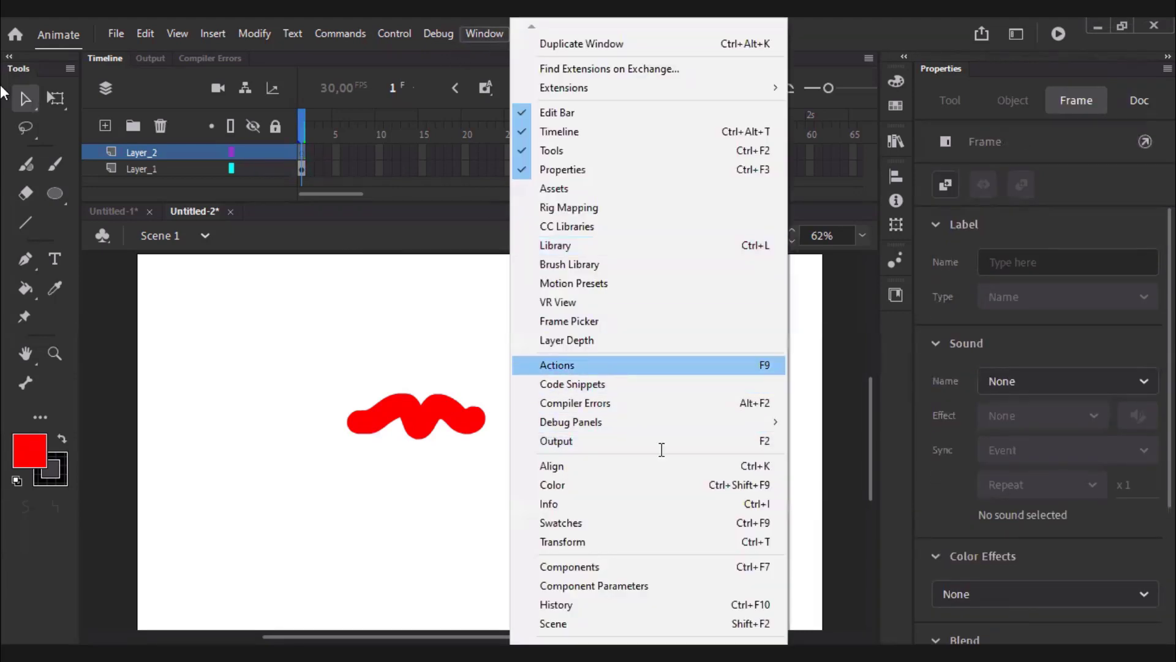
pyautogui.write('stop();')
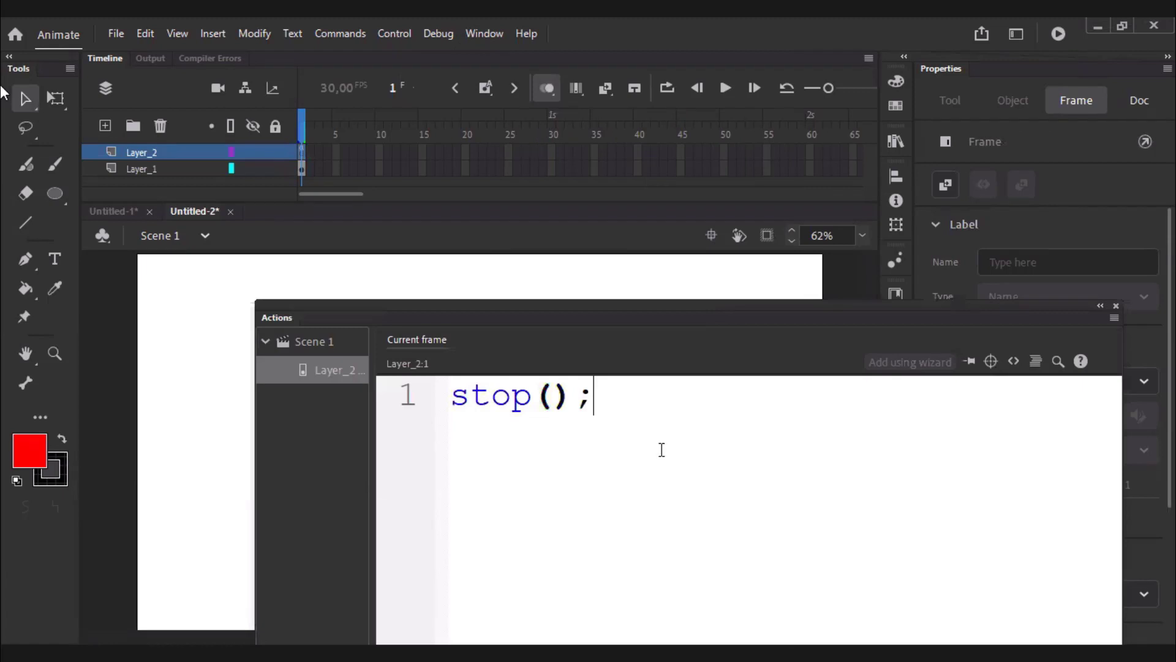
pyautogui.hotkey('ctrl', 'Return')
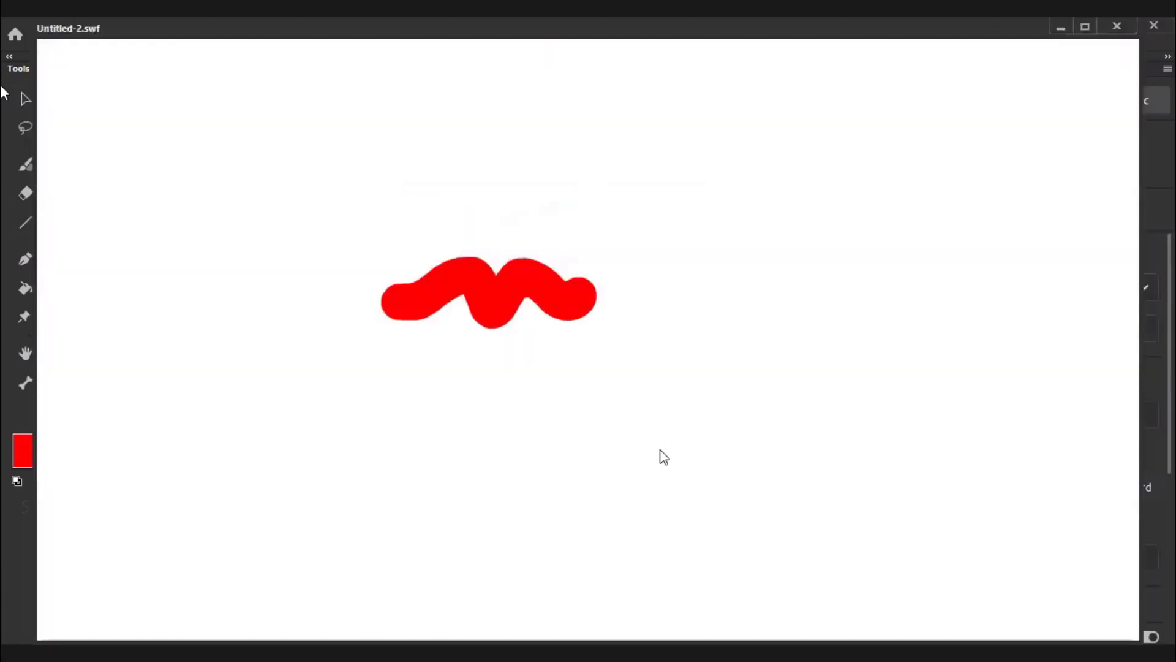
pyautogui.click(1117, 26)
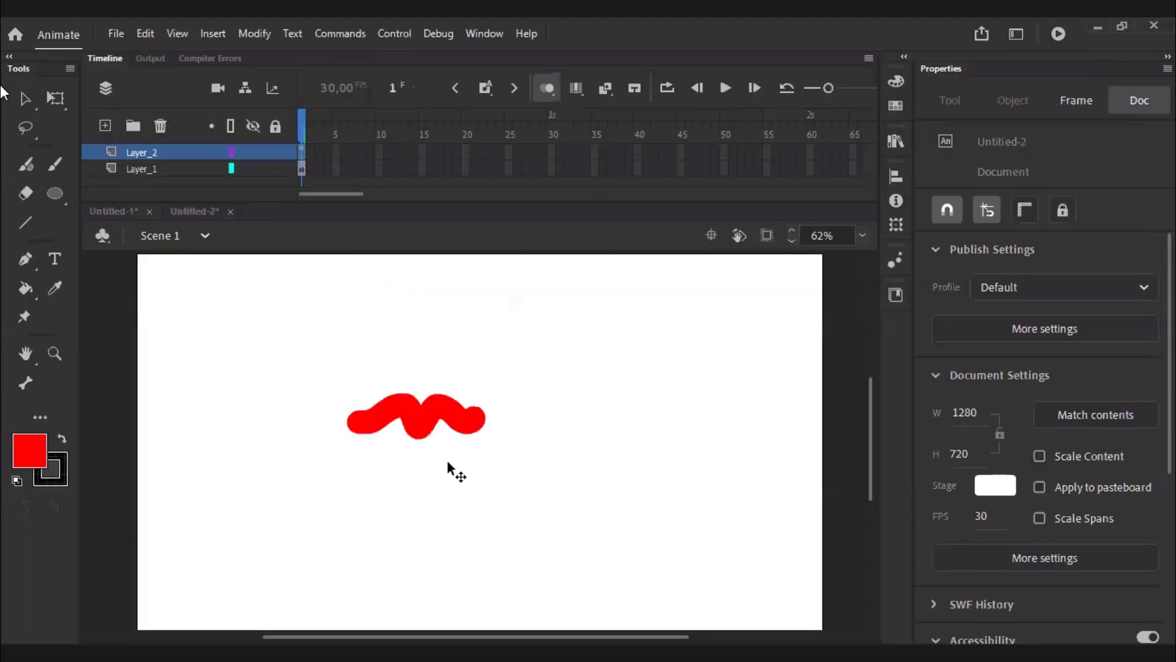
# Step: Clear the stop(); script from frame 1 of Layer_2 in Scene 1 and collapse the script editor
pyautogui.hotkey('ctrl', 'a')
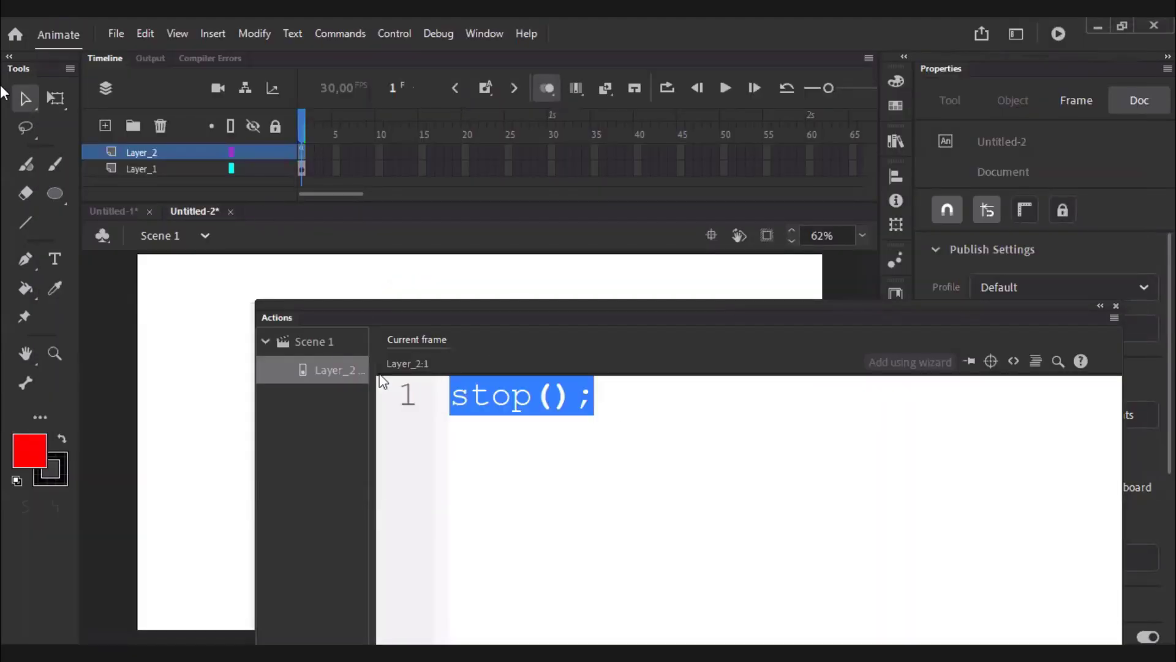
pyautogui.press('BackSpace')
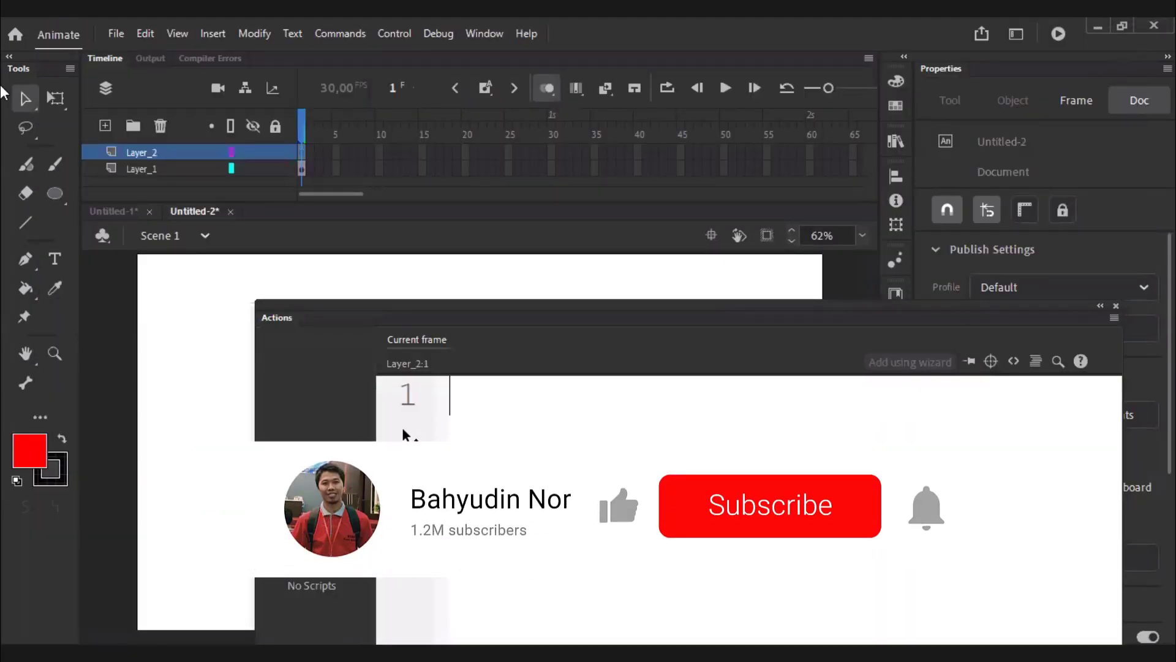
pyautogui.doubleClick(267, 318)
# Step: Open the burung movie clip for editing, go back to frame 1 and add a new layer above the bird
pyautogui.click(425, 416)
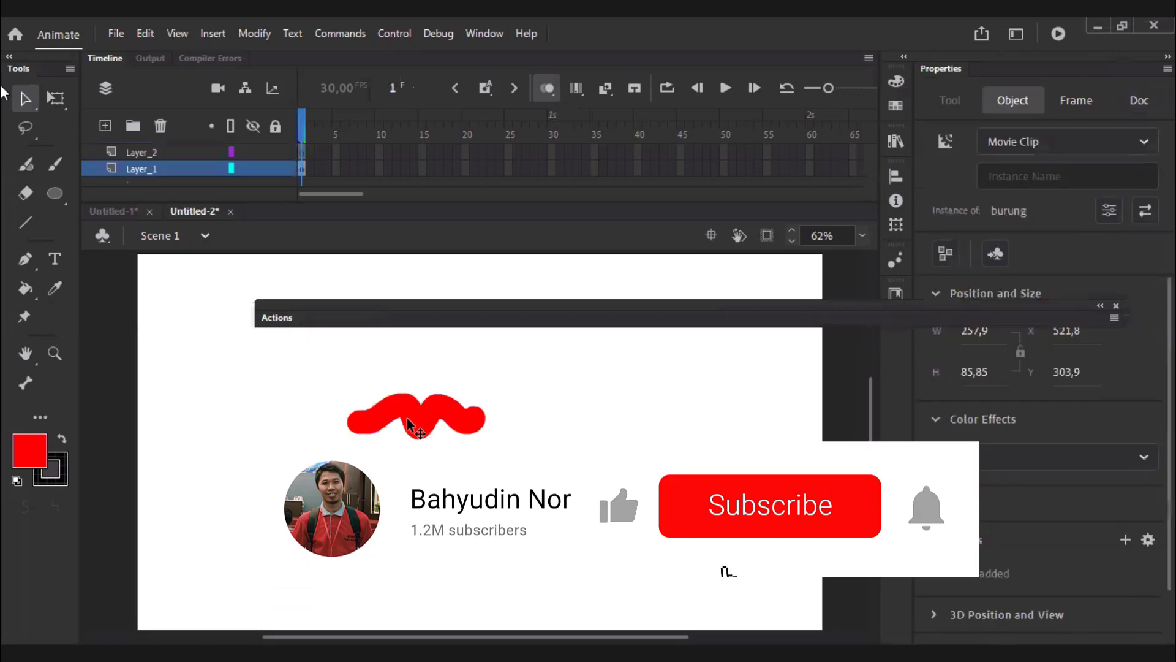
pyautogui.doubleClick(447, 421)
pyautogui.click(362, 121)
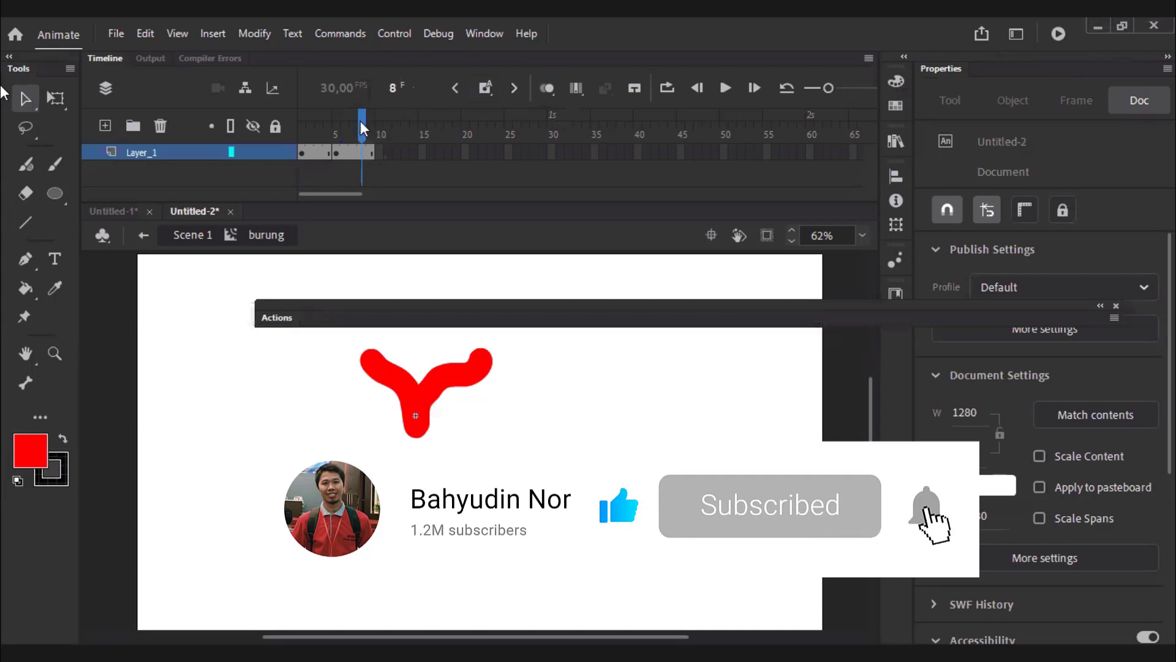
pyautogui.moveTo(360, 120)
pyautogui.mouseDown()
pyautogui.moveTo(247, 149)
pyautogui.moveTo(112, 136)
pyautogui.mouseUp()
pyautogui.click(104, 123)
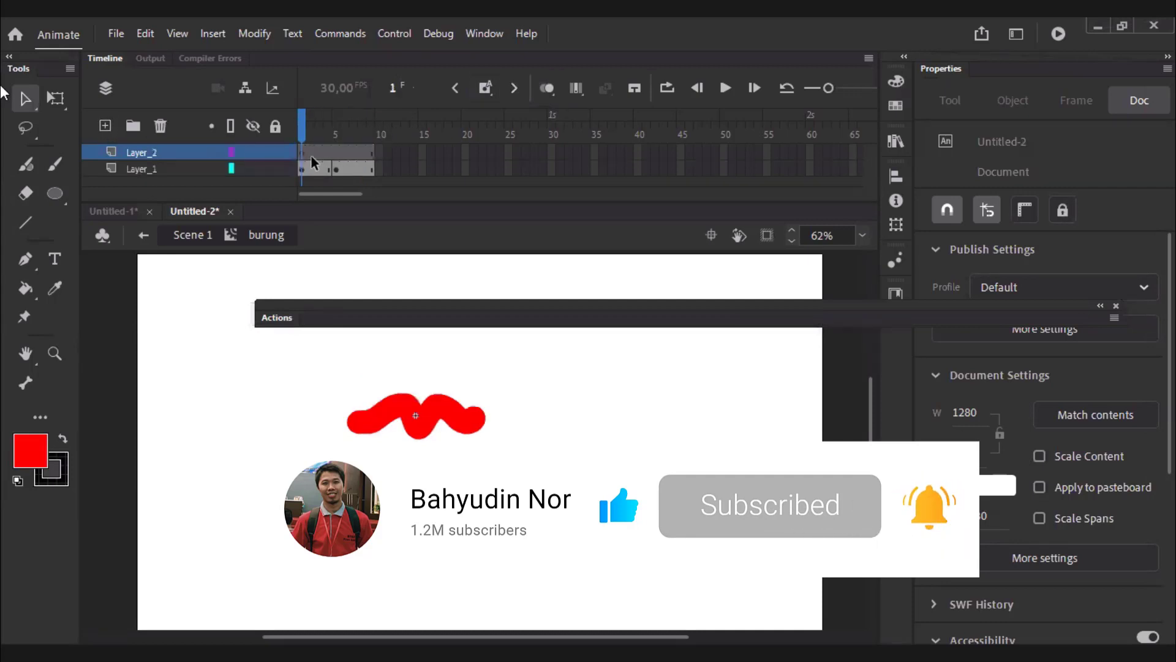
# Step: Add a stop(); script to frame 1 of the burung symbol's Layer_2 and test the movie
pyautogui.click(291, 319)
pyautogui.write('stop(')
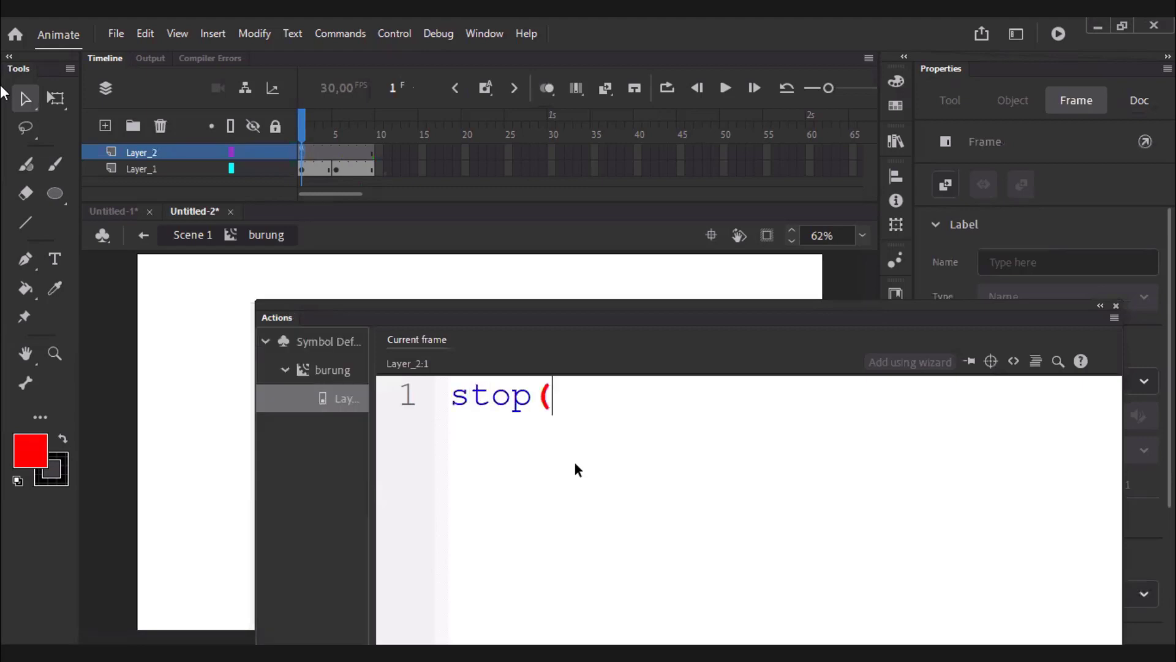
pyautogui.write(');')
pyautogui.hotkey('ctrl', 'Return')
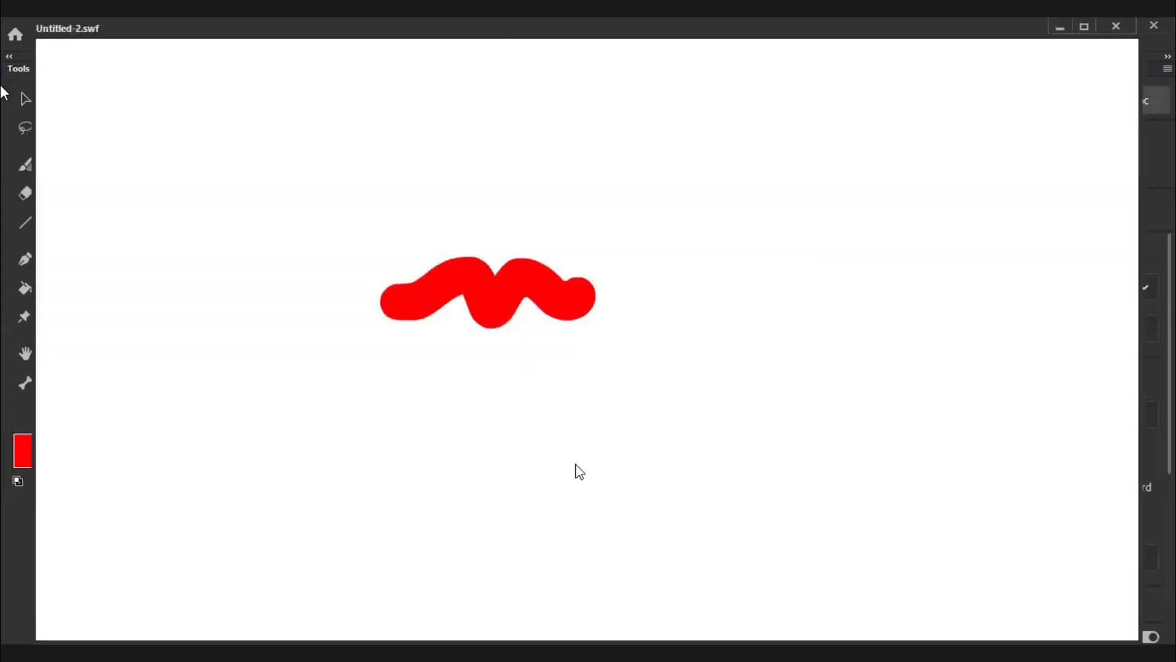